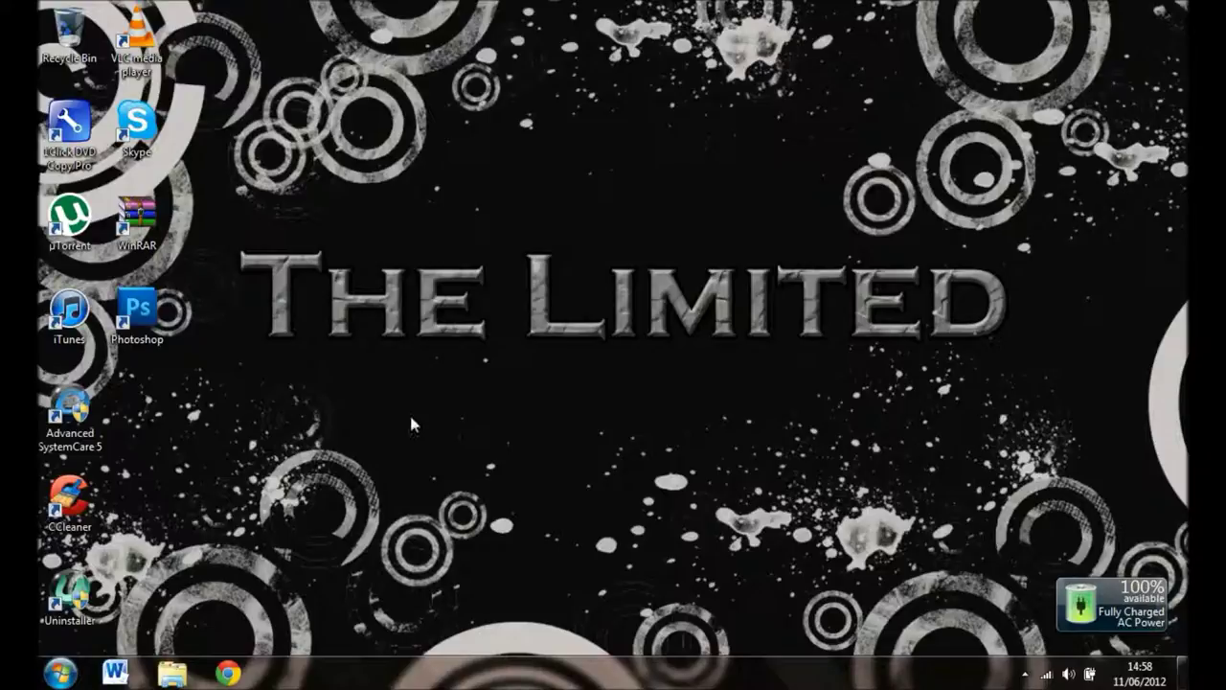
Launch Photoshop CS5 from its desktop shortcut.
double_click(169, 343)
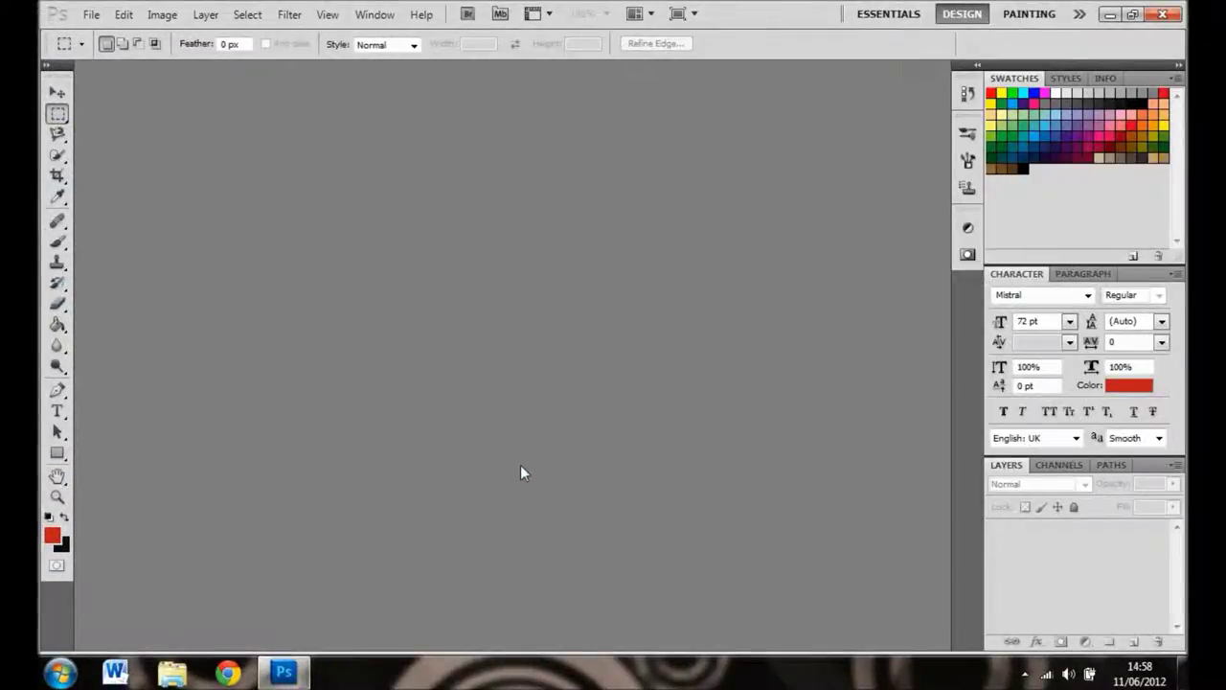
Create a new 1280×720 pixel document with a transparent background.
left_click(91, 15)
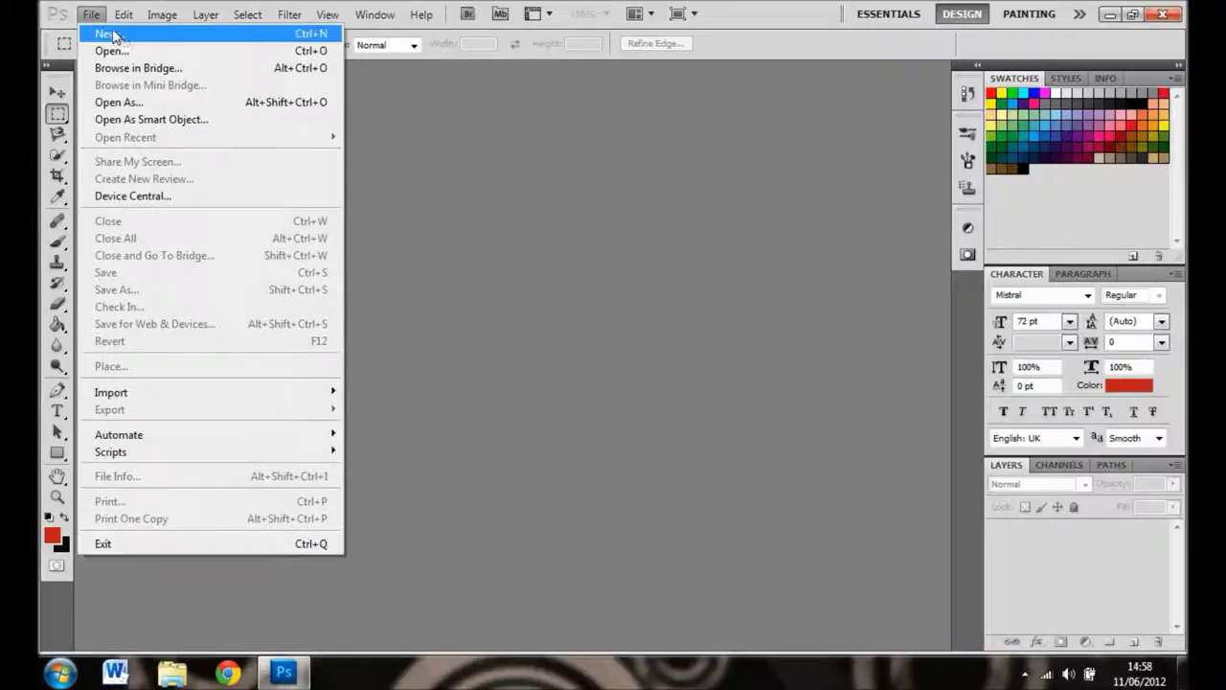
left_click(118, 36)
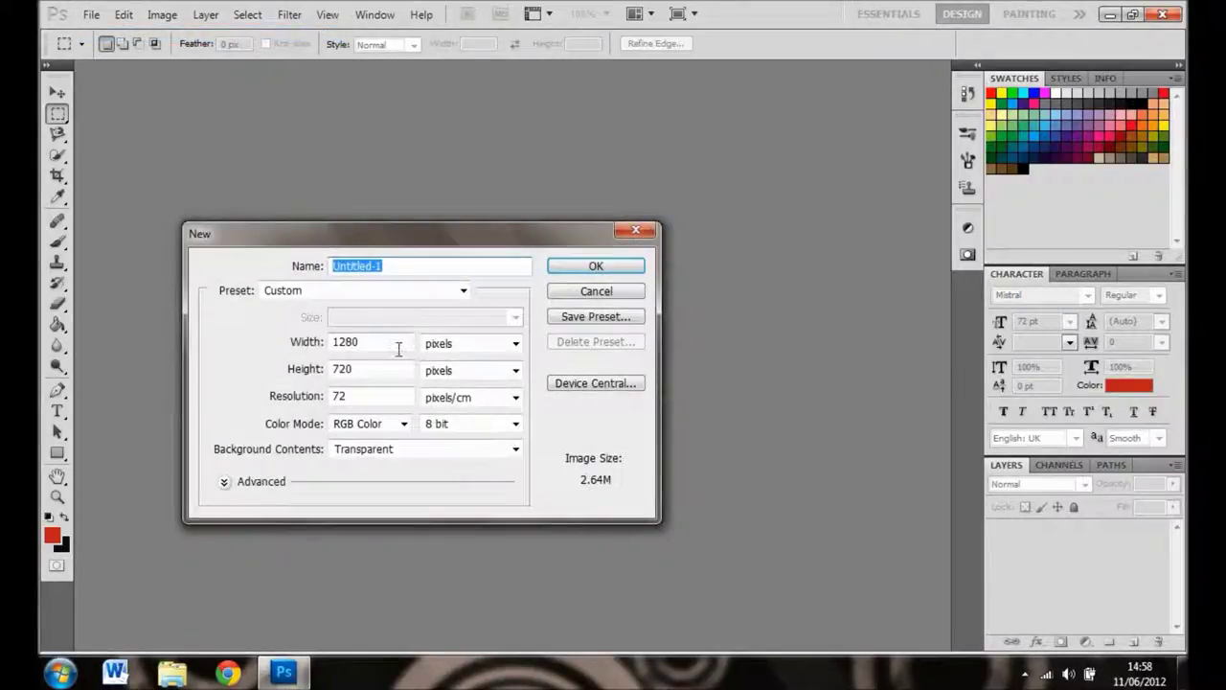
left_click(399, 347)
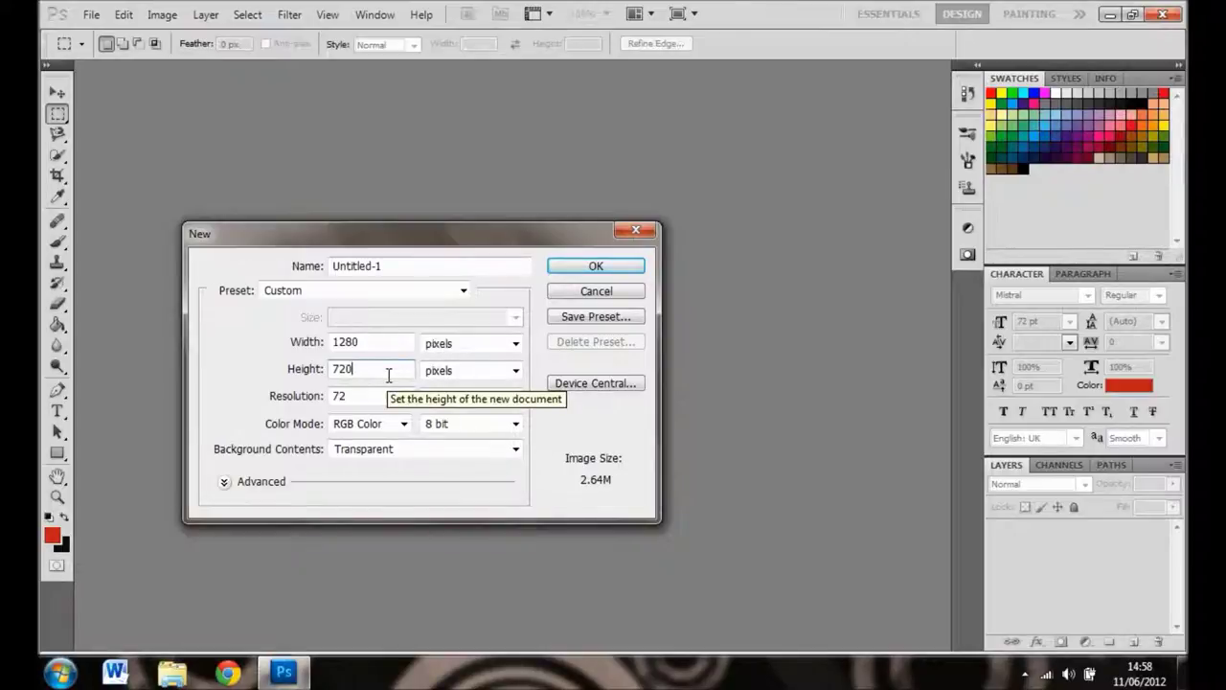
left_click(460, 343)
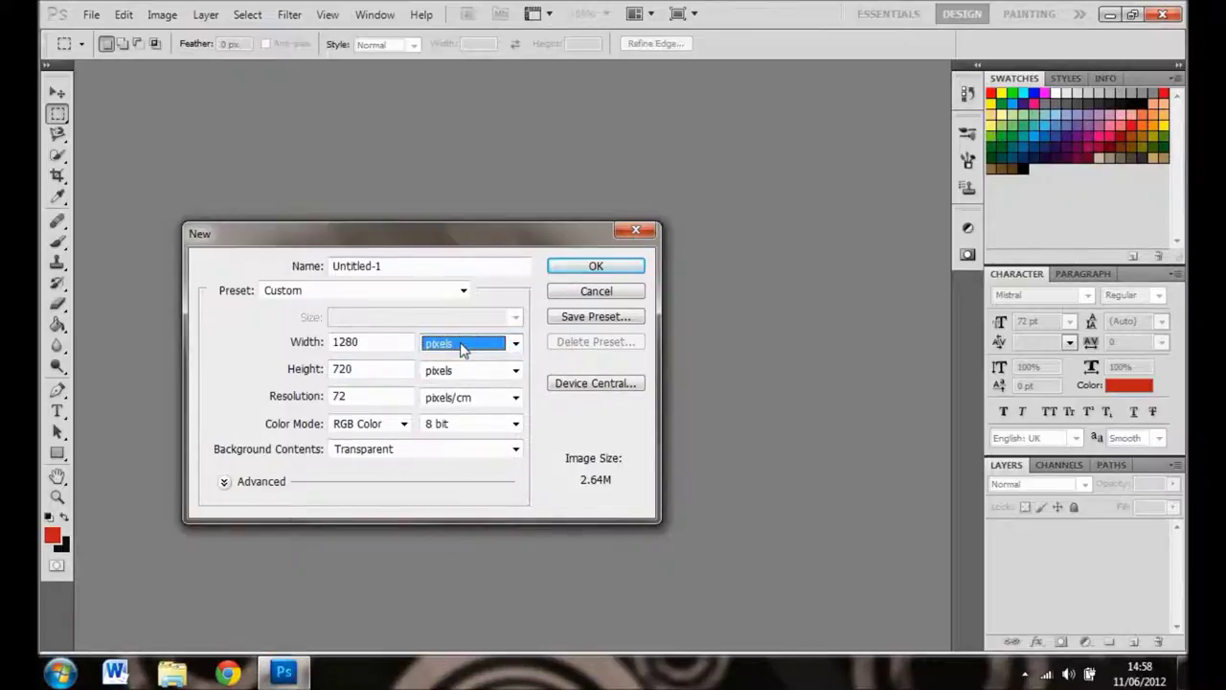
left_click(225, 482)
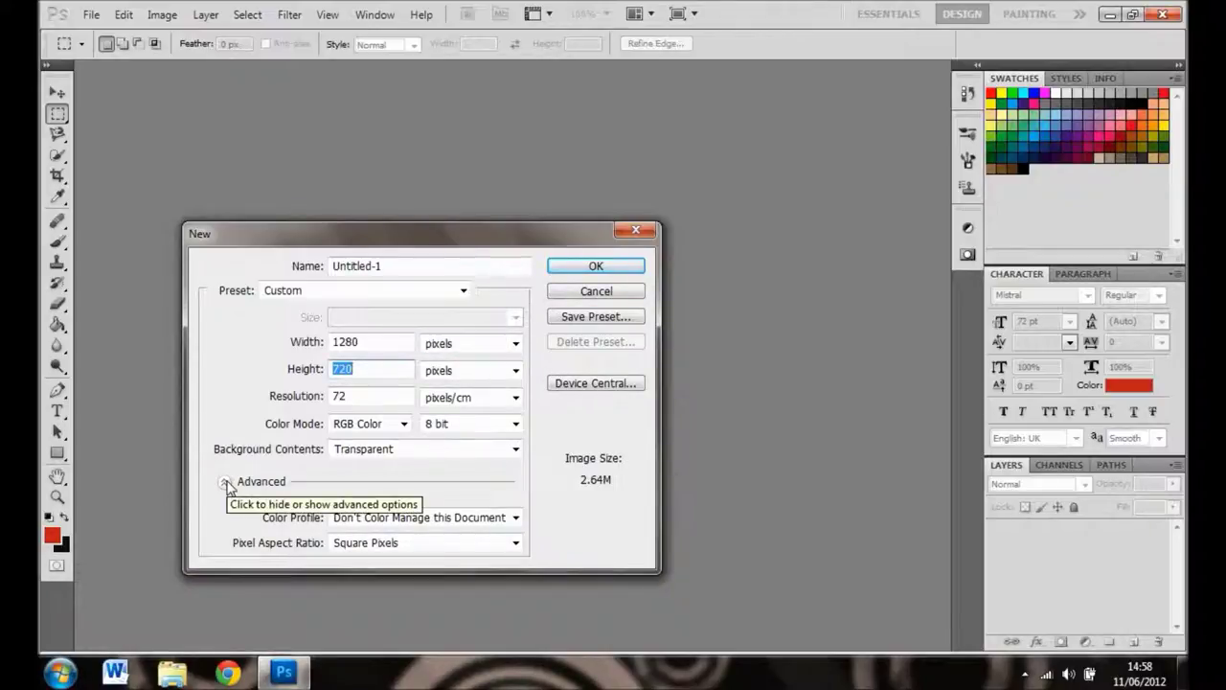
left_click(225, 482)
left_click(593, 265)
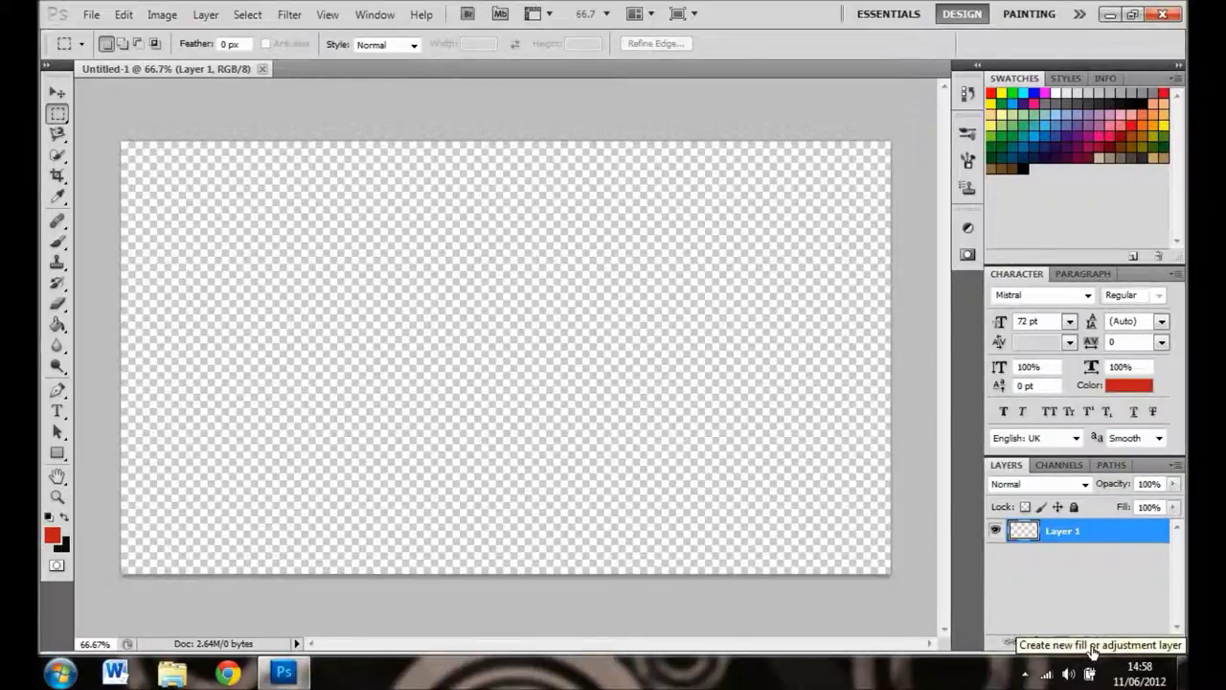
Add a near-black (#070707) solid colour fill layer with an empty layer above it.
left_click(1093, 650)
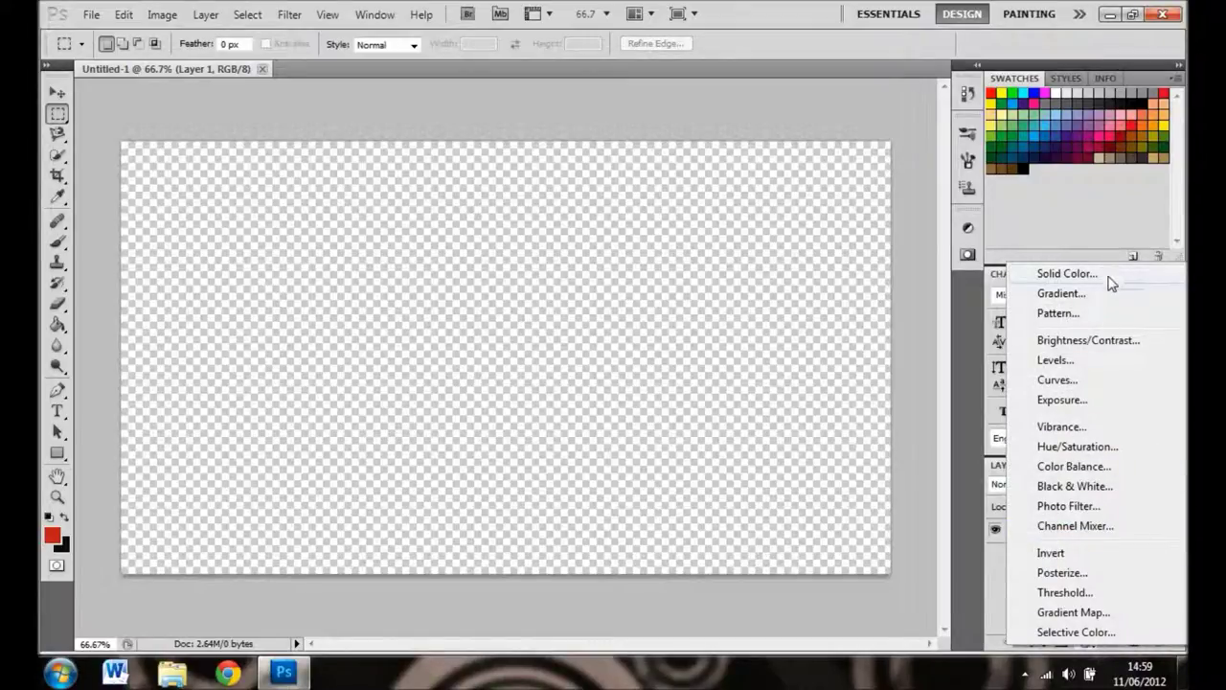
left_click(1110, 278)
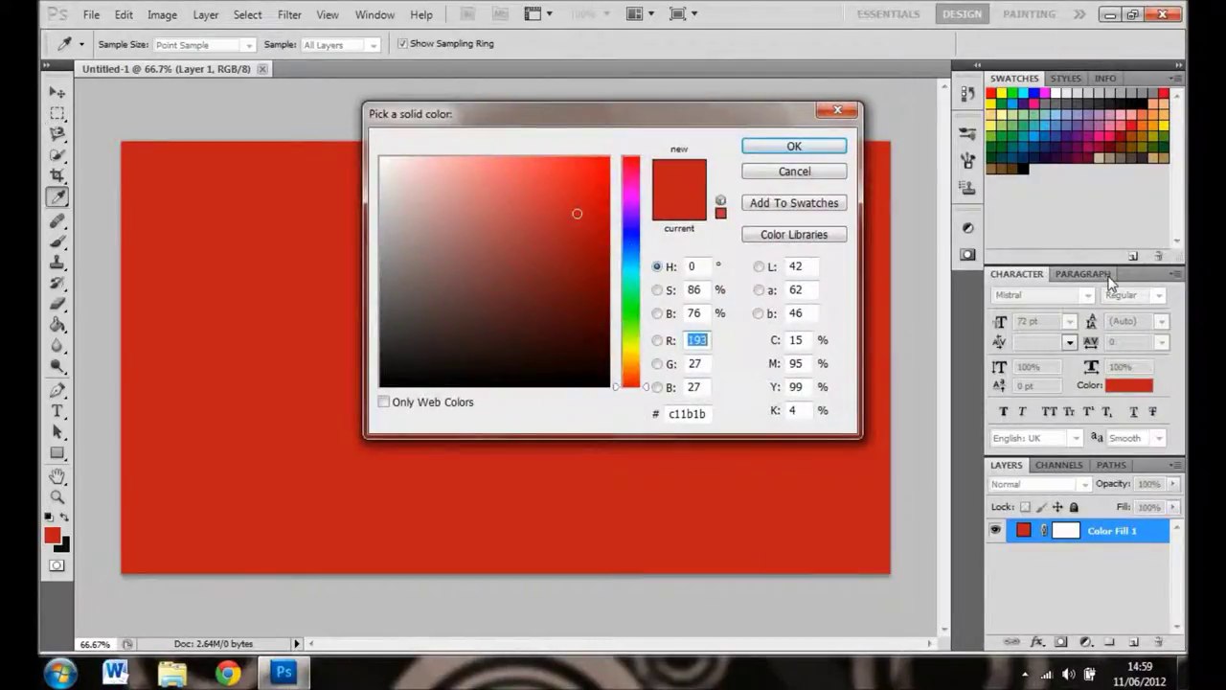
left_click_drag(393, 385, 503, 369)
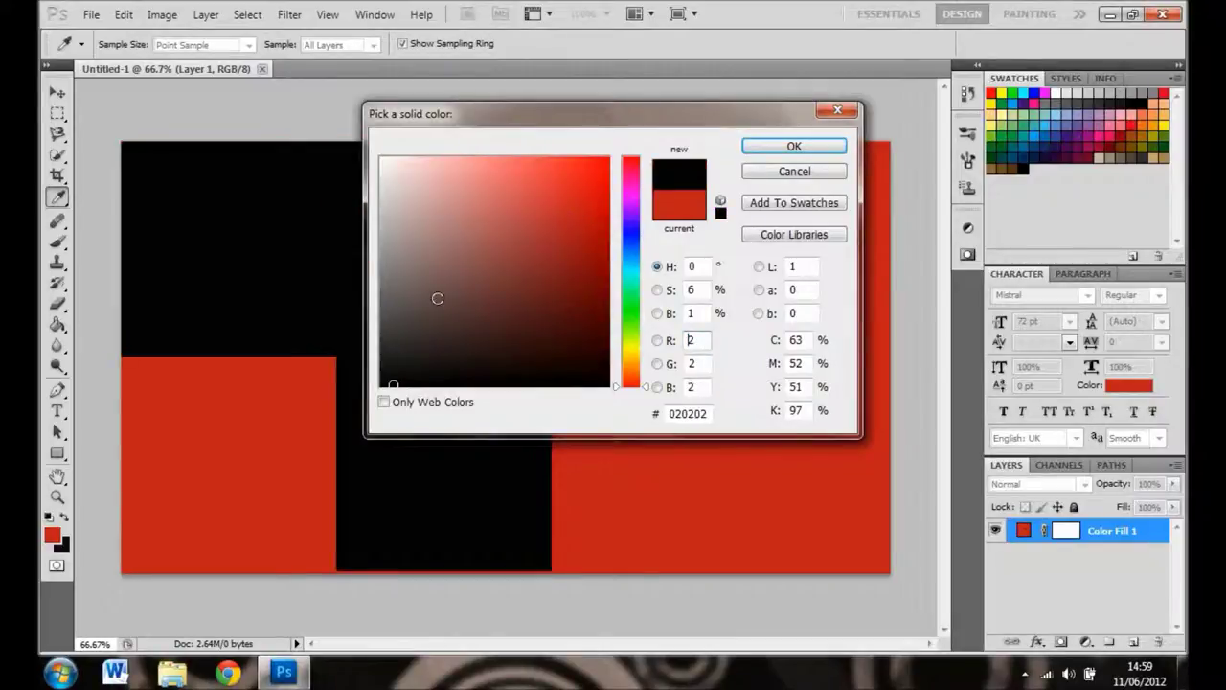
left_click(434, 279)
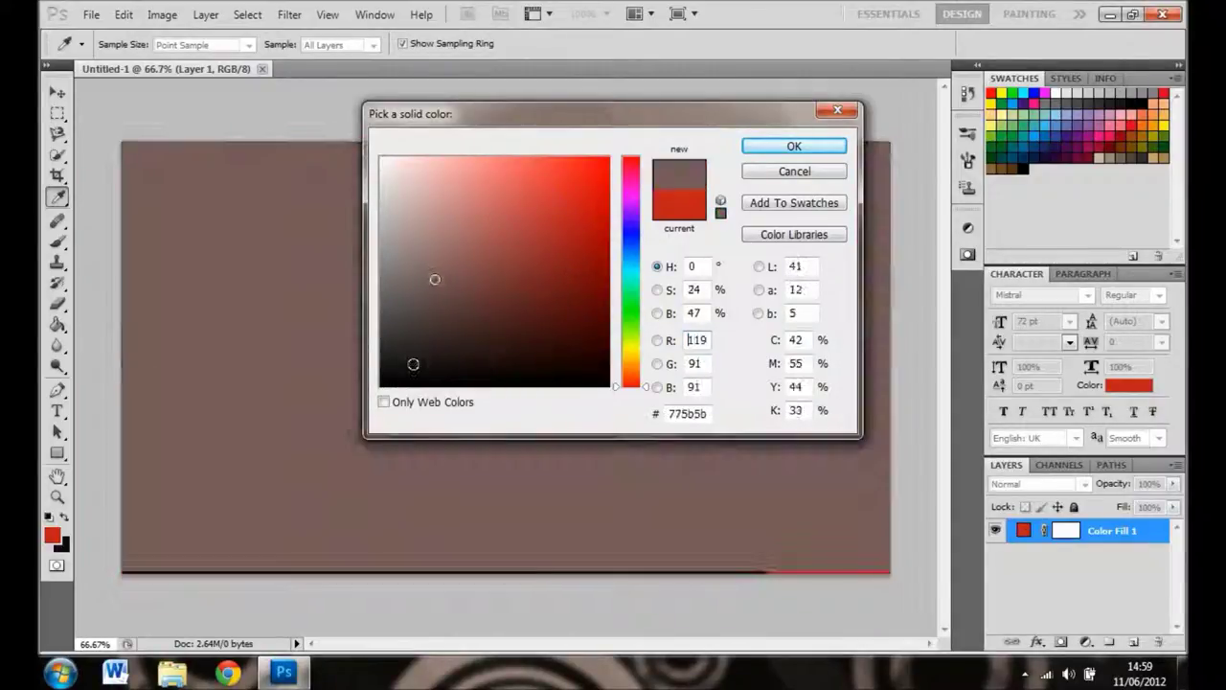
left_click(387, 380)
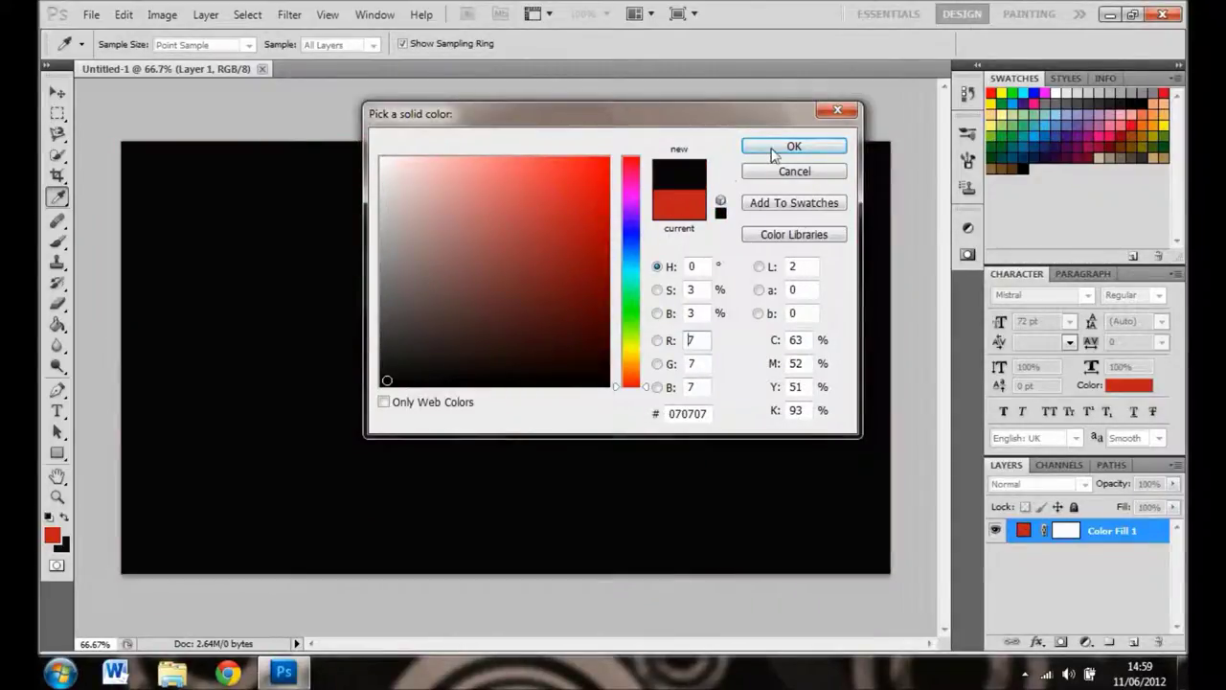
left_click(769, 146)
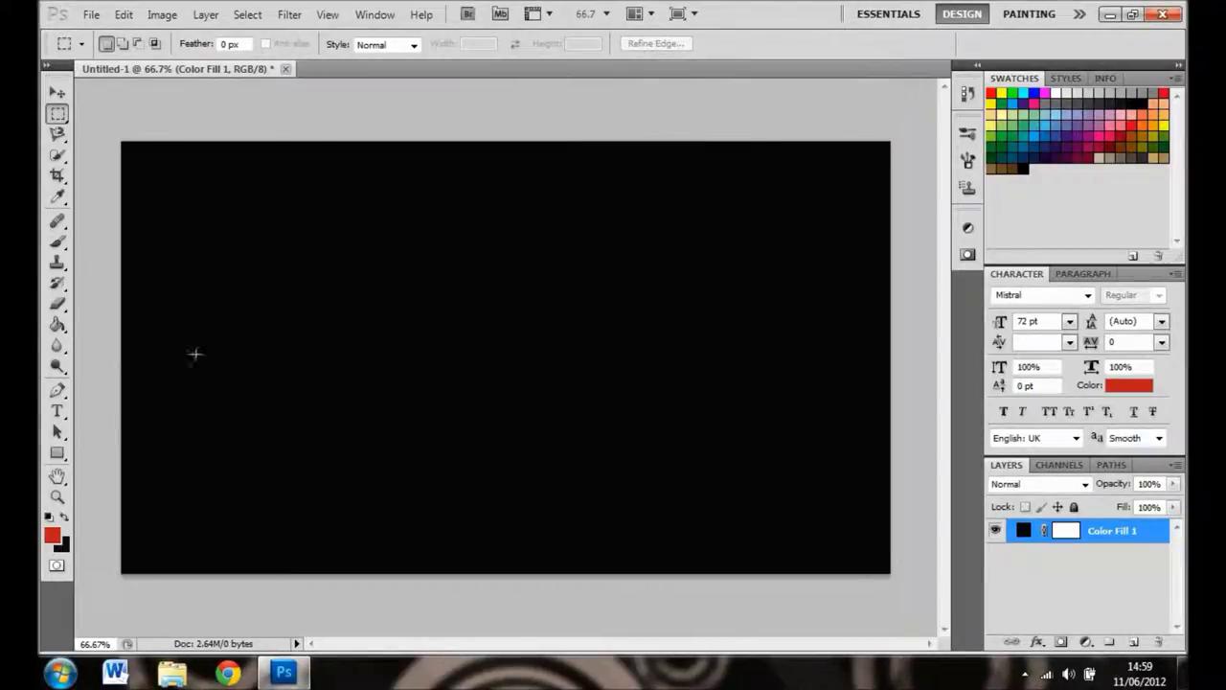
left_click(1136, 652)
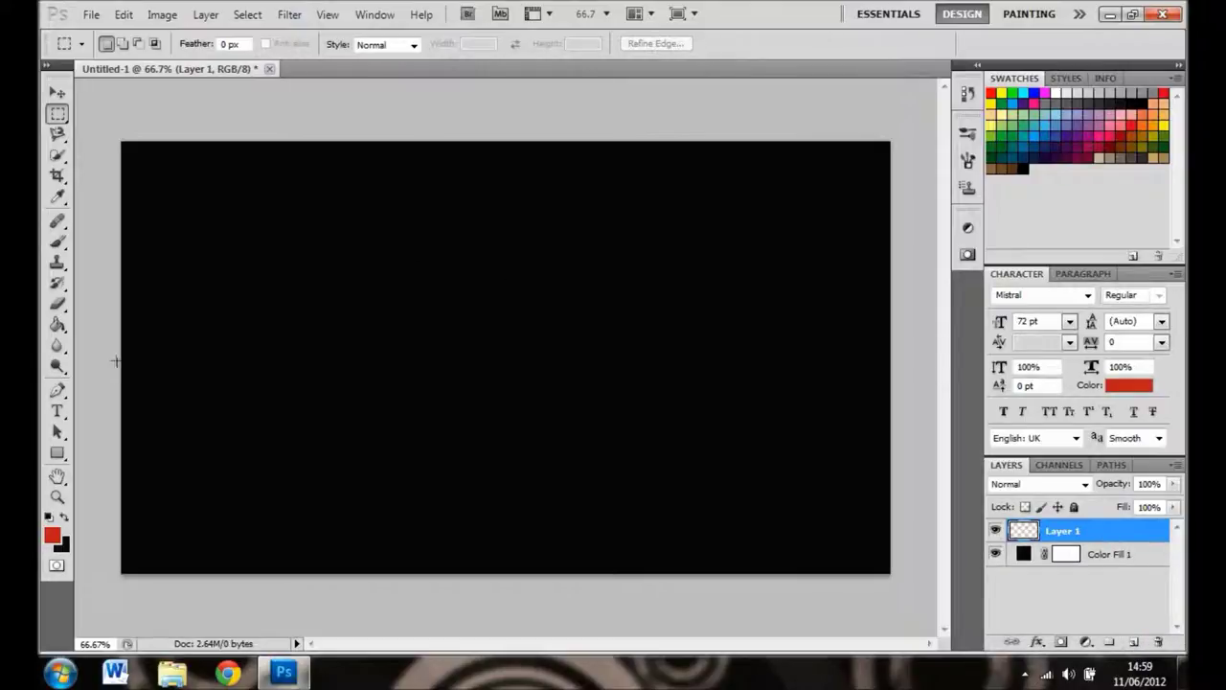
Start a text line left of the canvas centre in the Rockwell font.
left_click(58, 411)
left_click(355, 349)
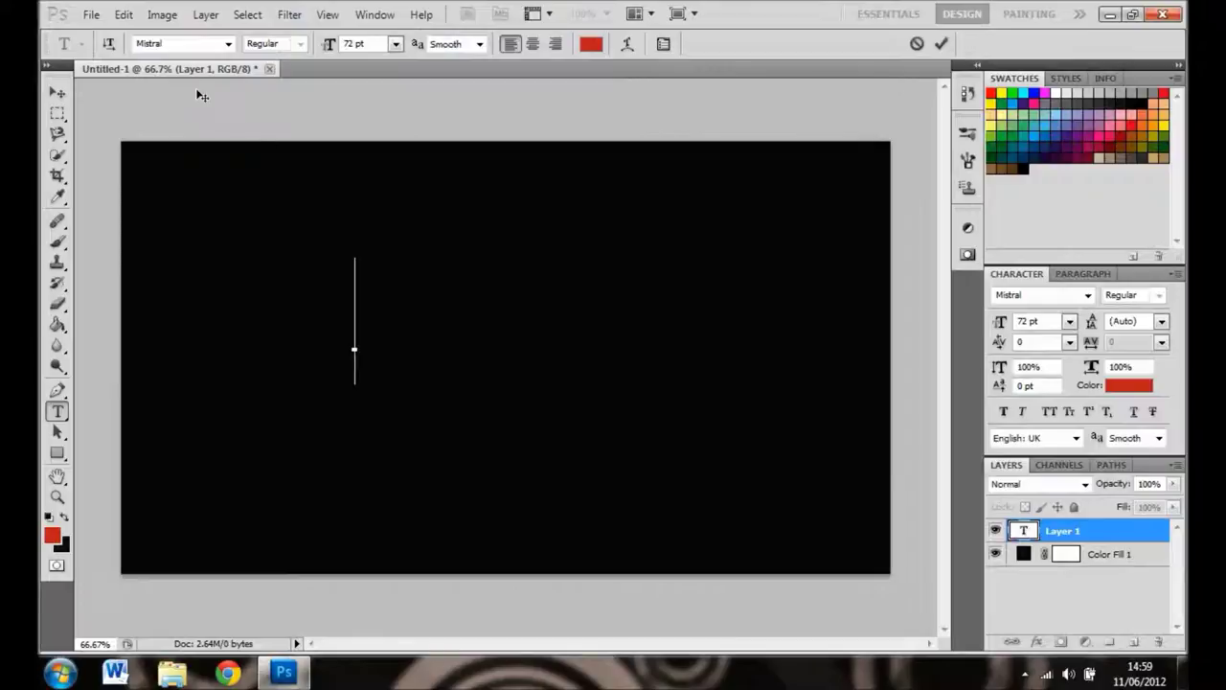
left_click(228, 43)
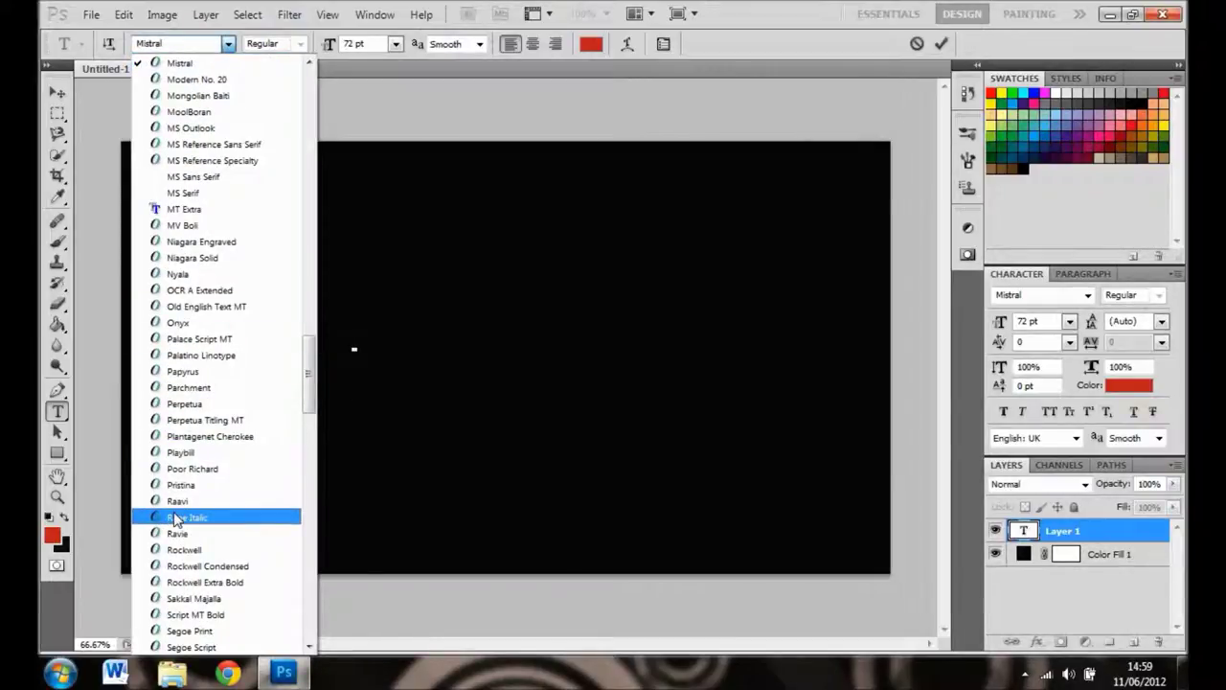
left_click(215, 551)
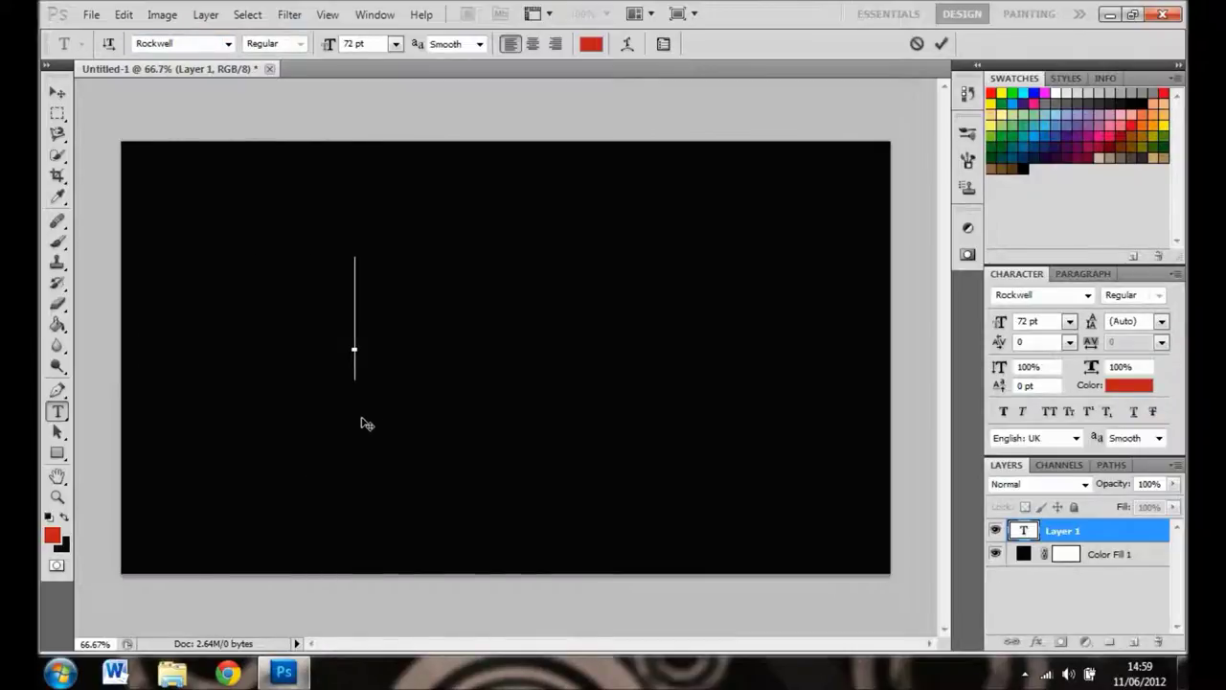
Type 'The Limited', replacing the lowercase initial t with a capital T.
type("t")
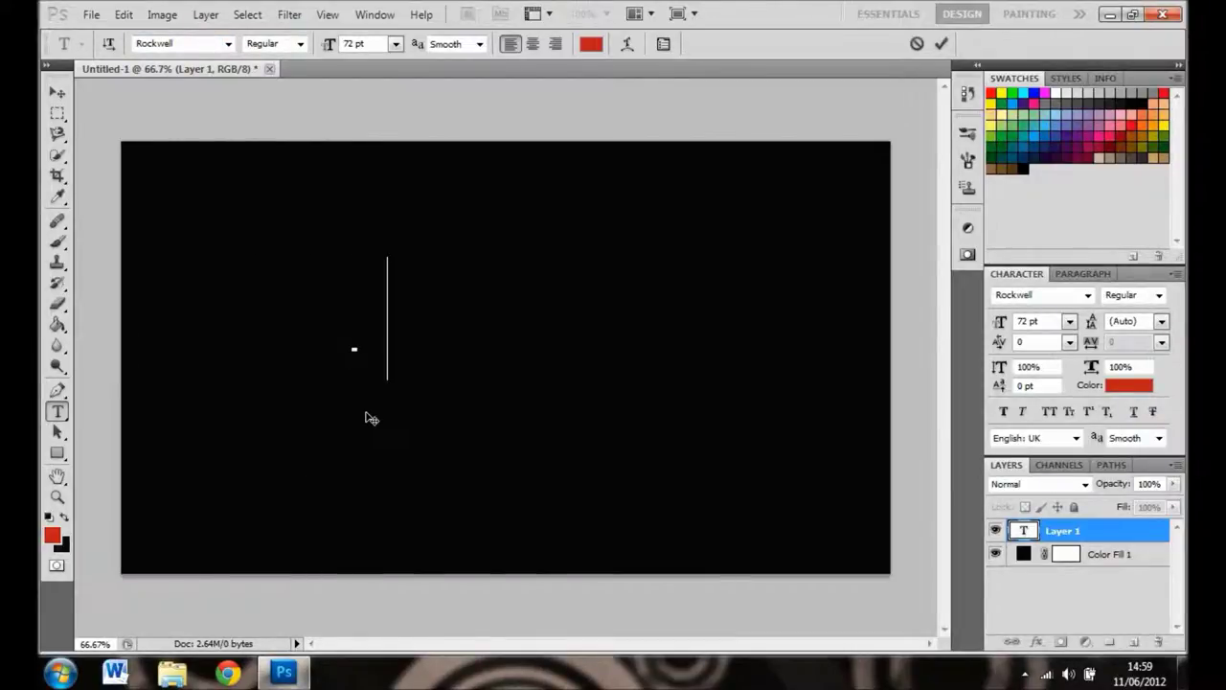
type("he")
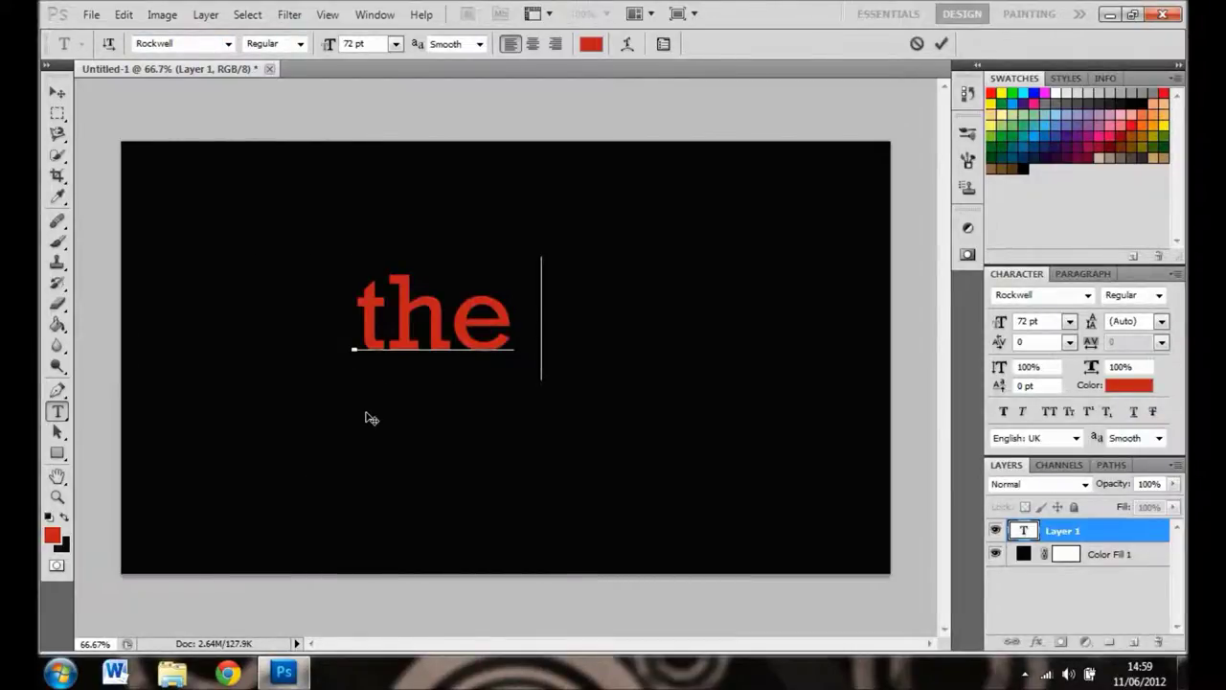
type(" Lim")
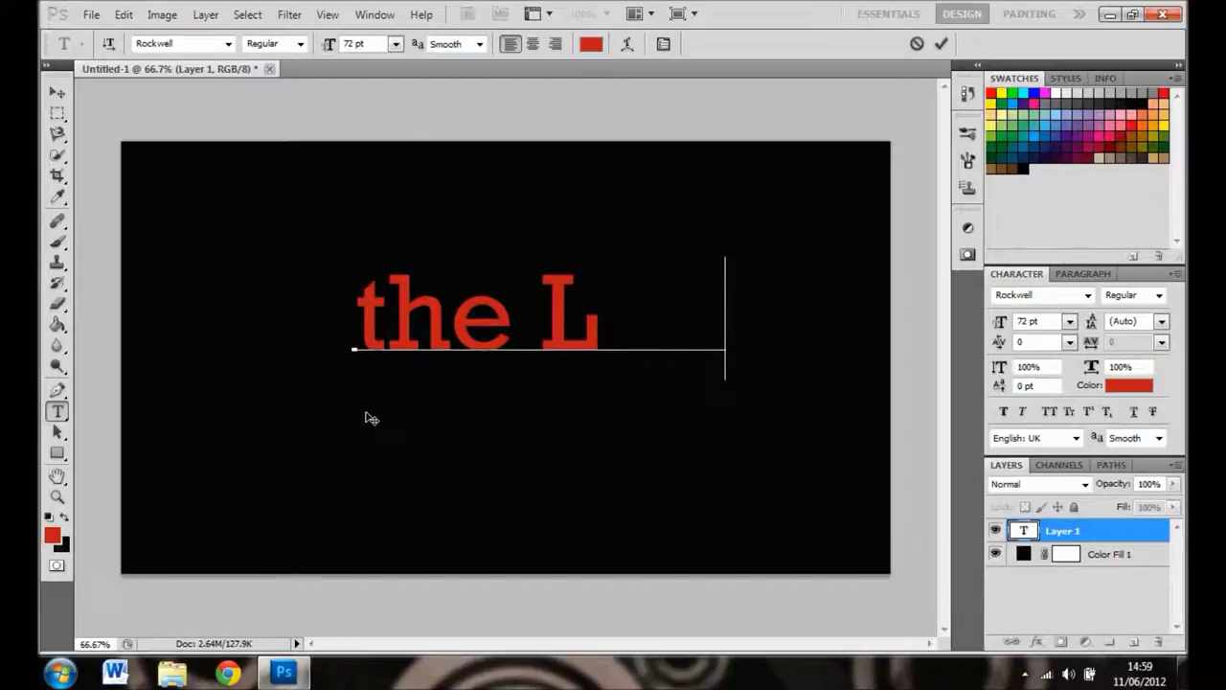
type("ited")
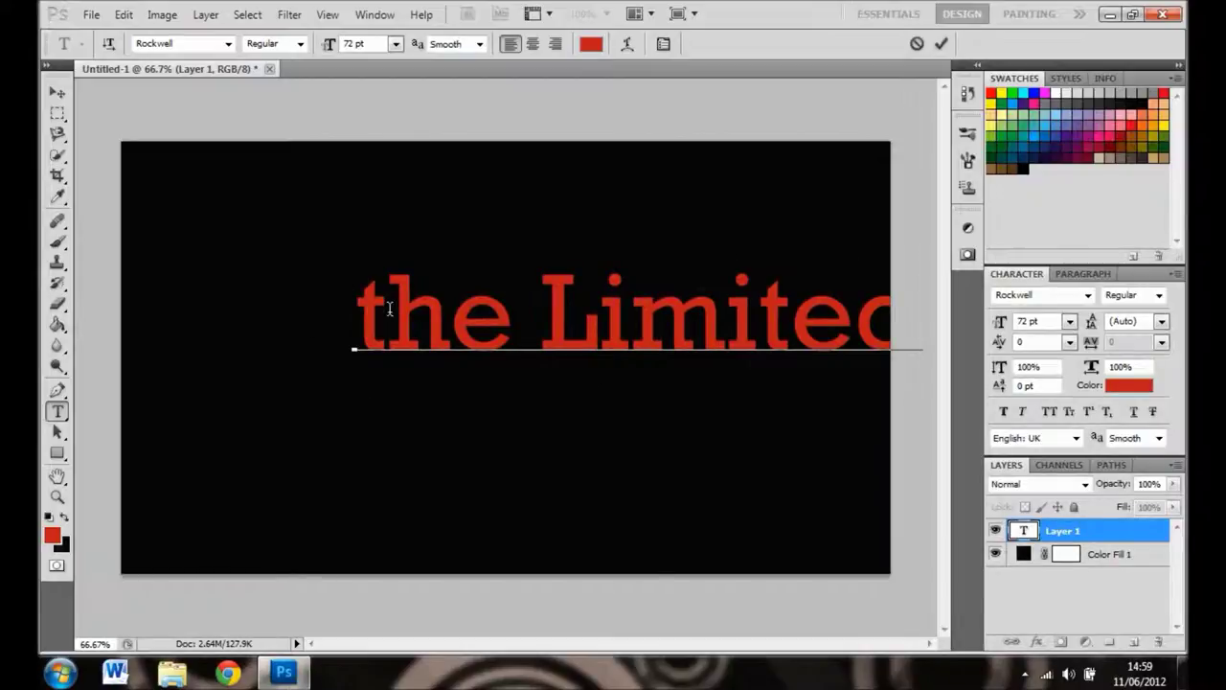
left_click(388, 321)
key("Left")
key("Delete")
type("T")
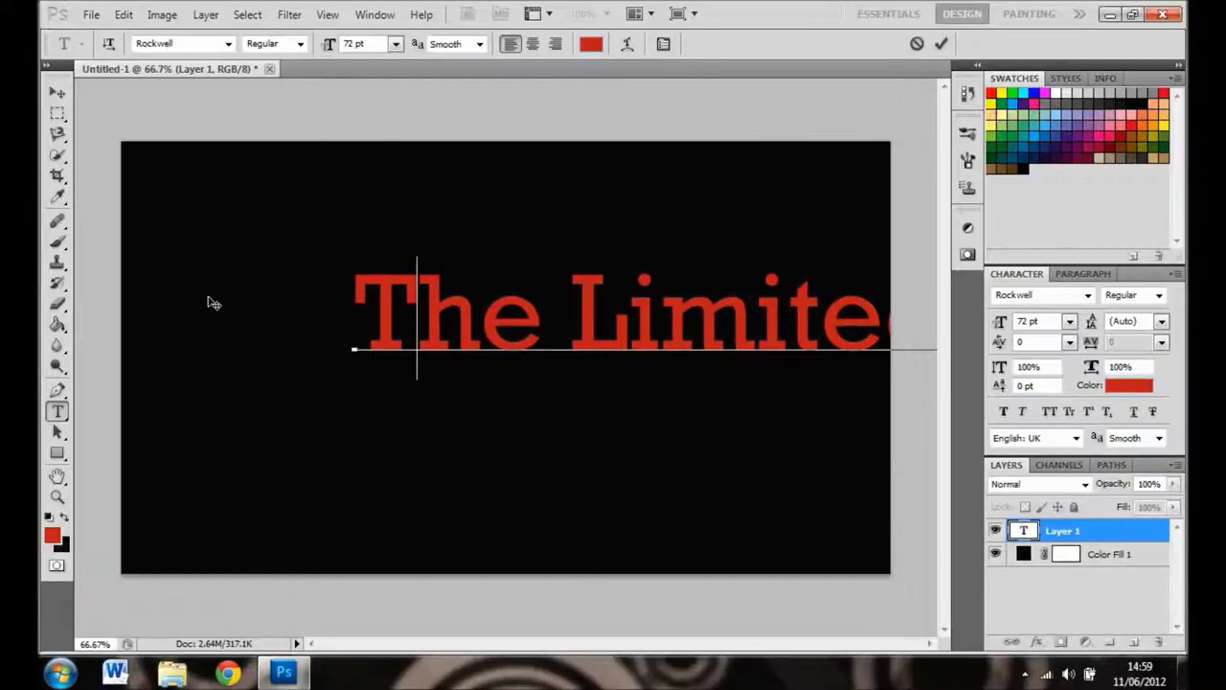
Commit the title, move it left and down, nudge it a few pixels right, and reselect its layer.
left_click(57, 92)
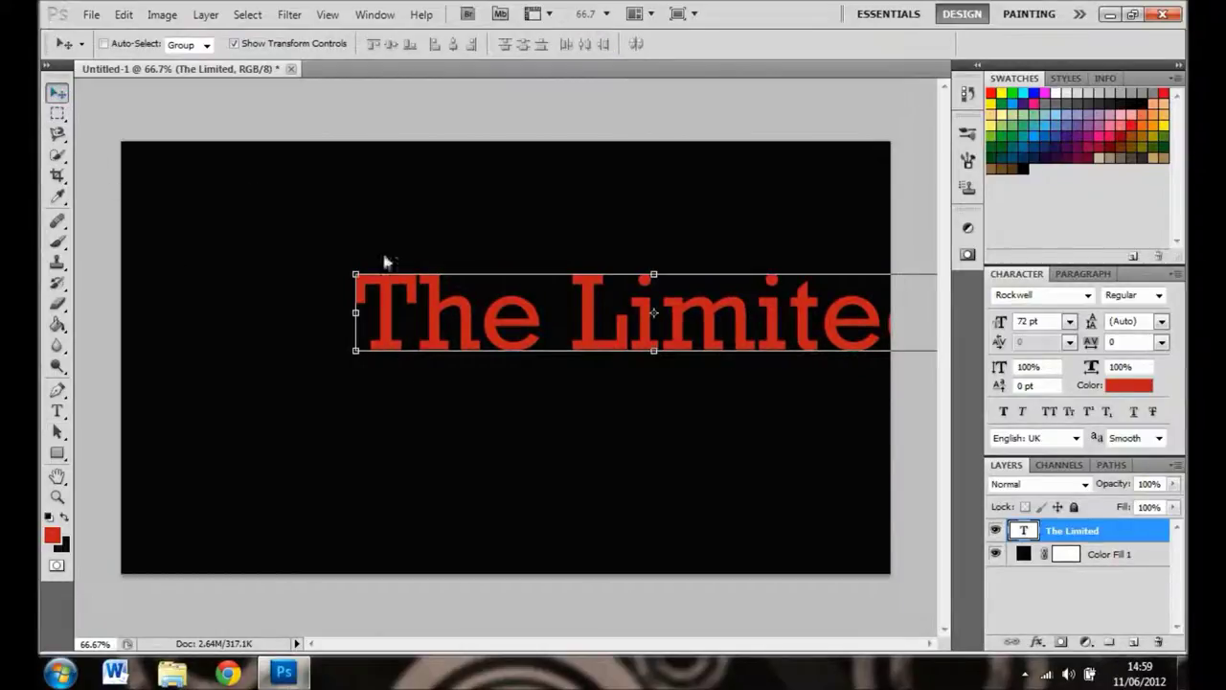
left_click_drag(466, 319, 287, 360)
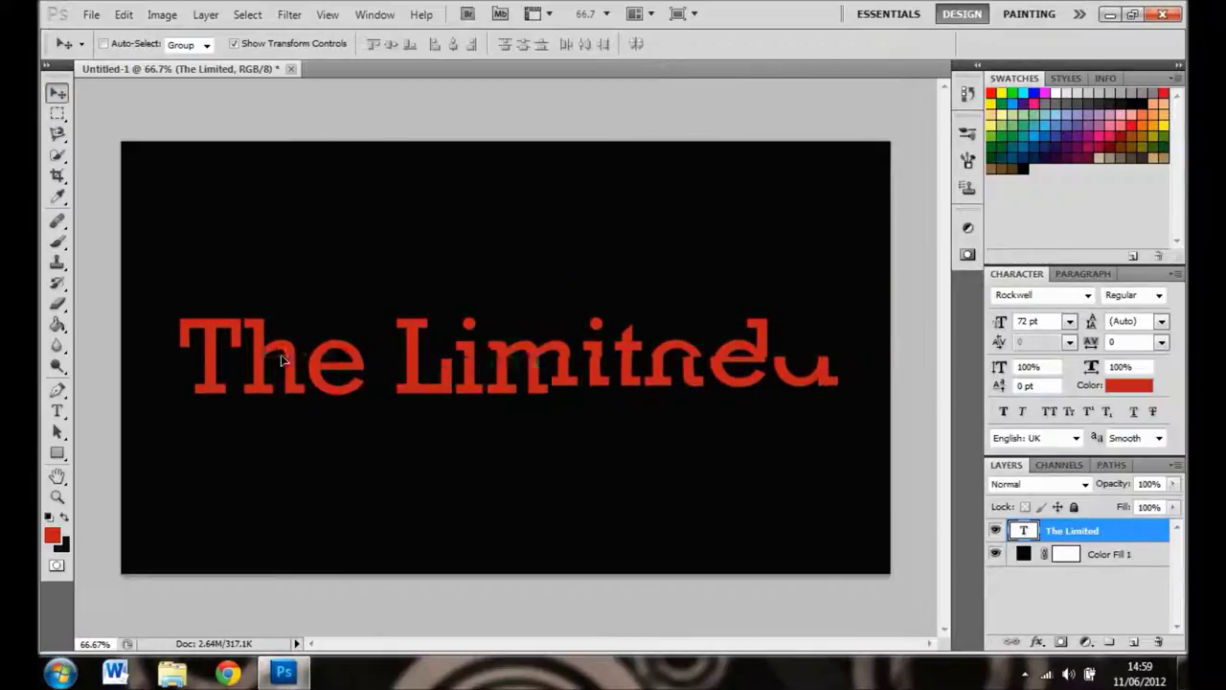
left_click_drag(288, 360, 297, 361)
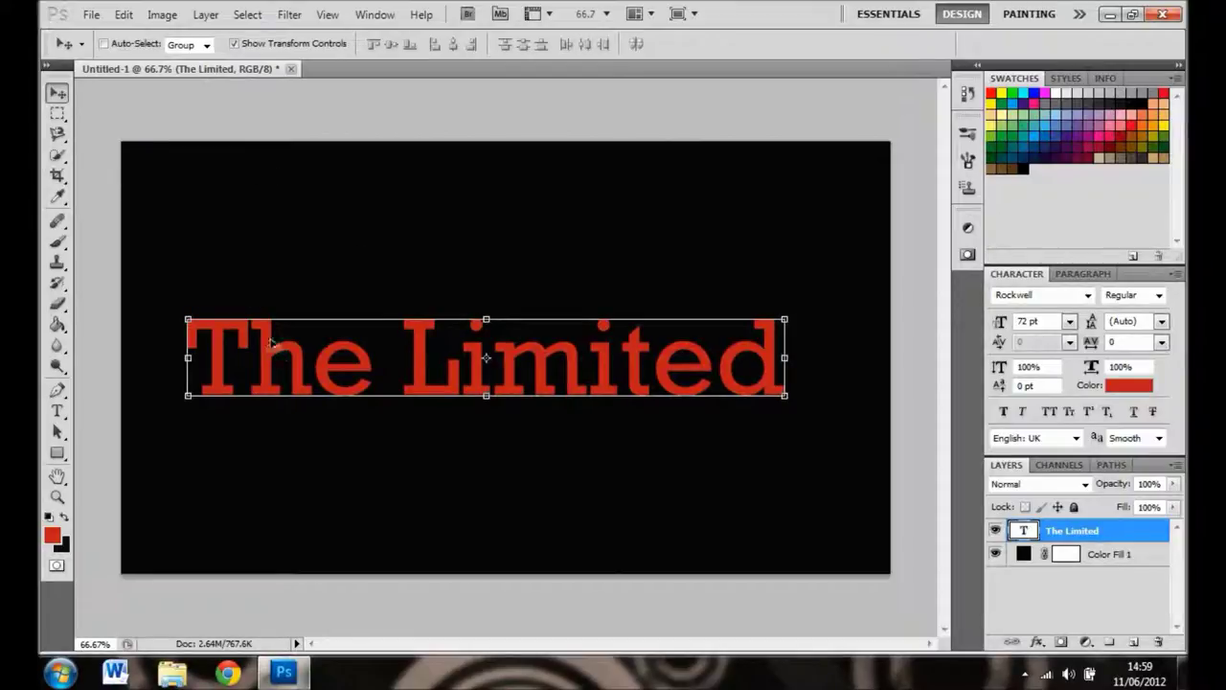
left_click_drag(278, 359, 283, 358)
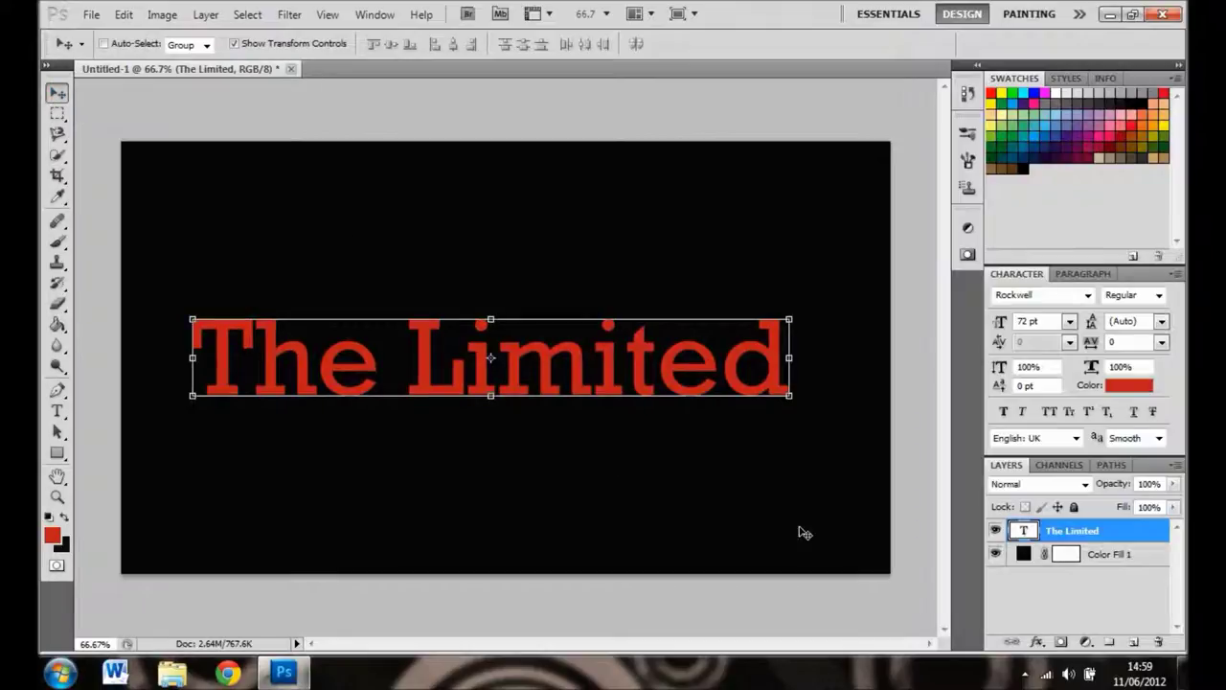
left_click(1019, 584)
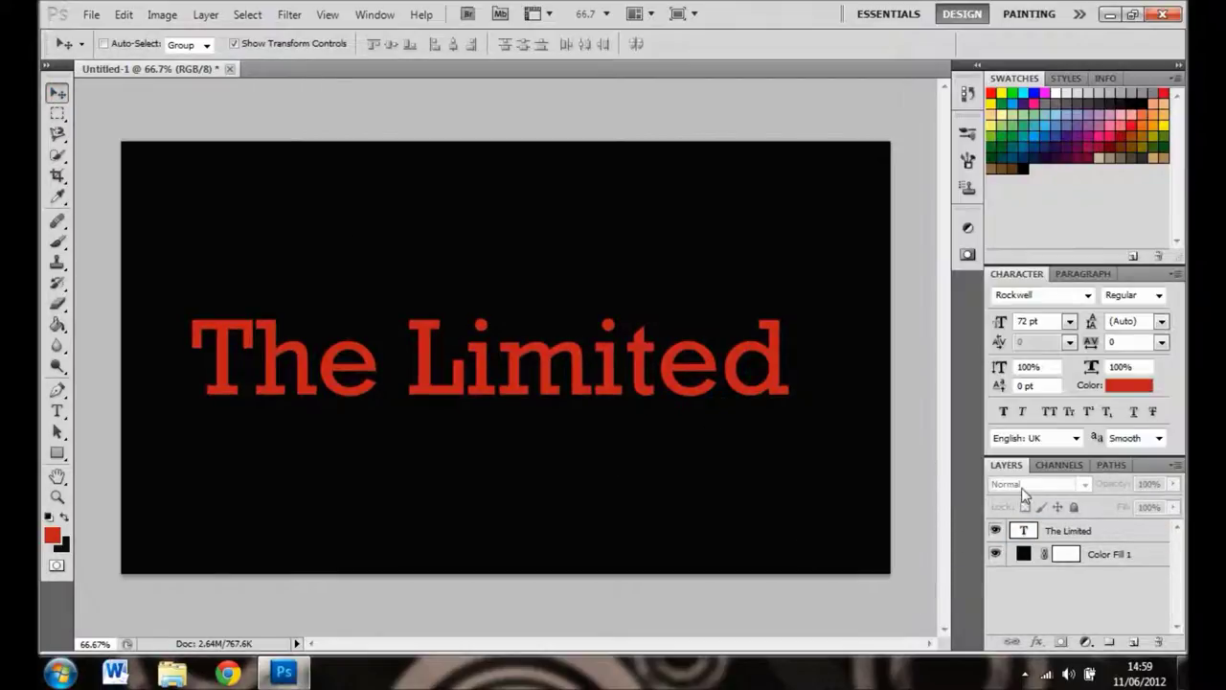
left_click(1050, 534)
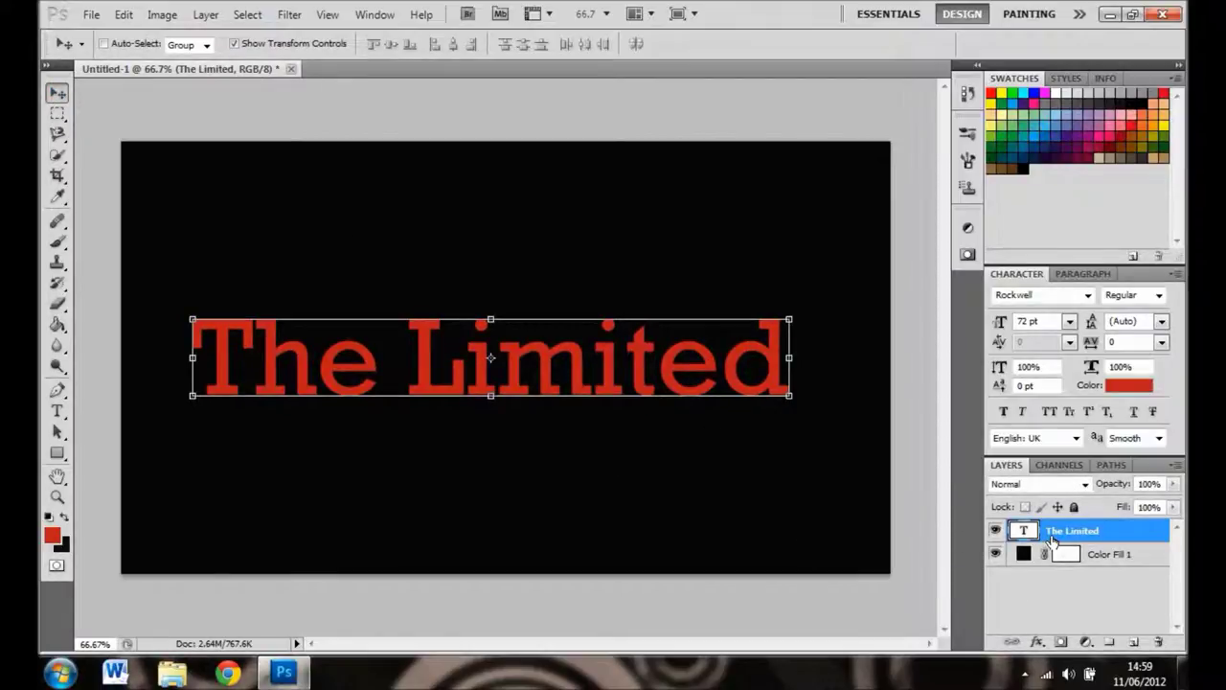
Give the title's blending options a drop shadow, outer glow and inner glow.
right_click(1052, 534)
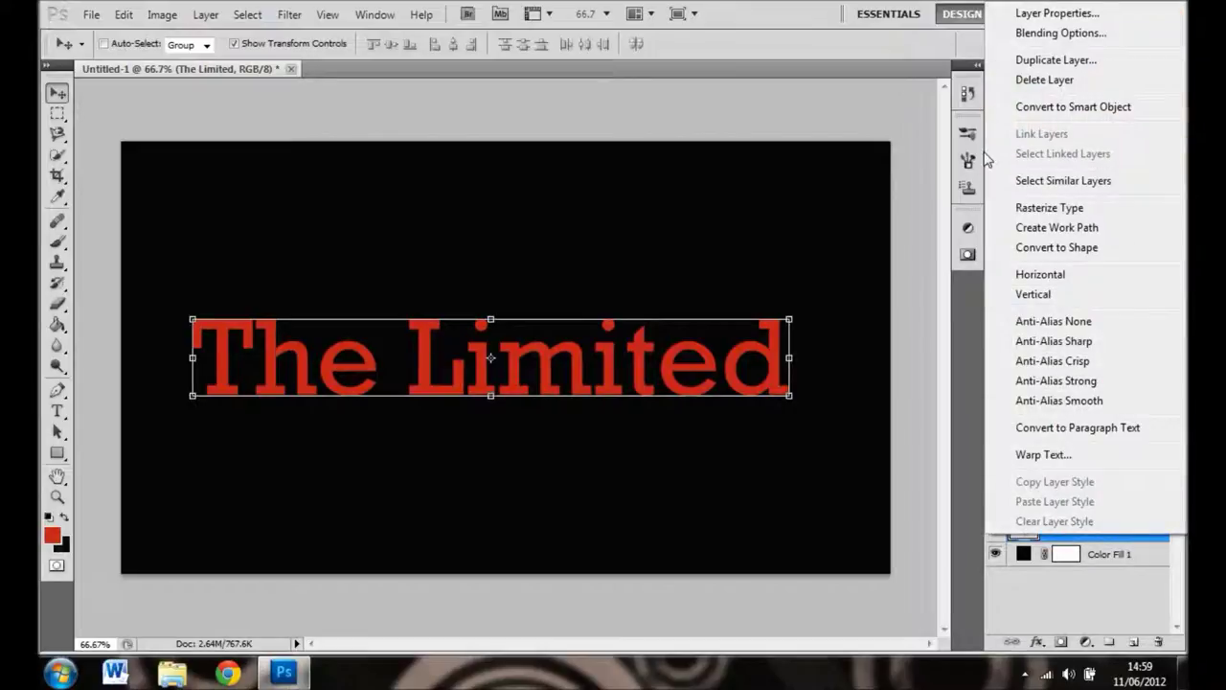
left_click(1060, 34)
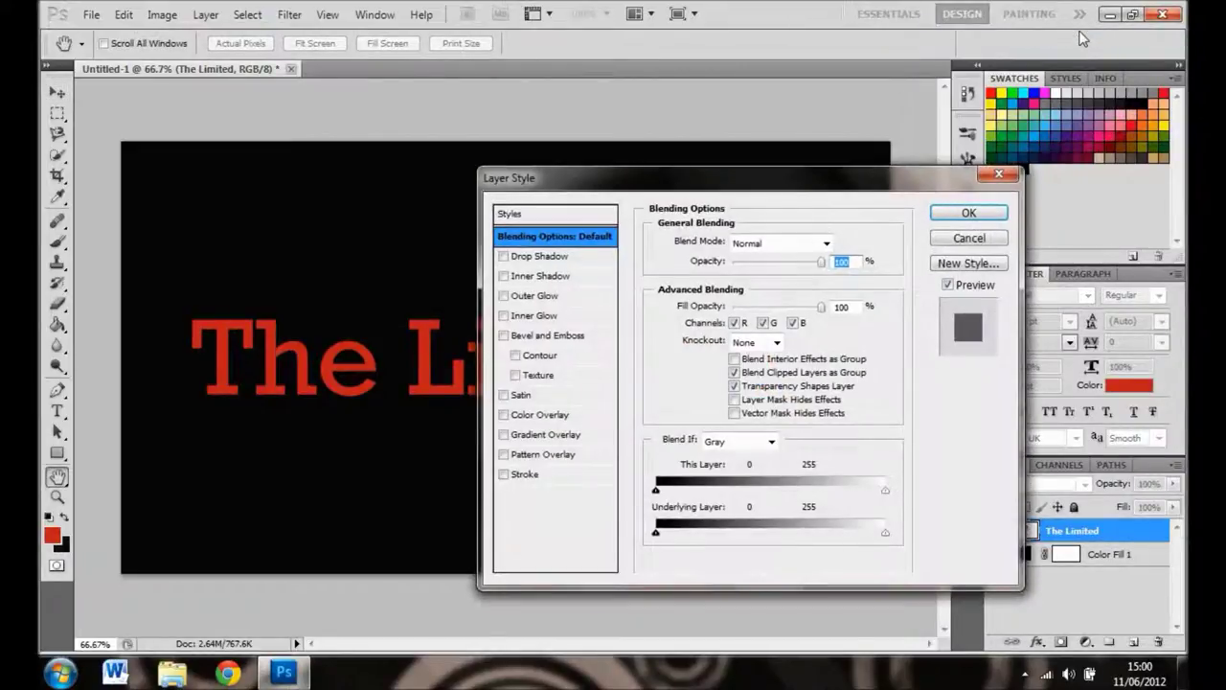
left_click(503, 256)
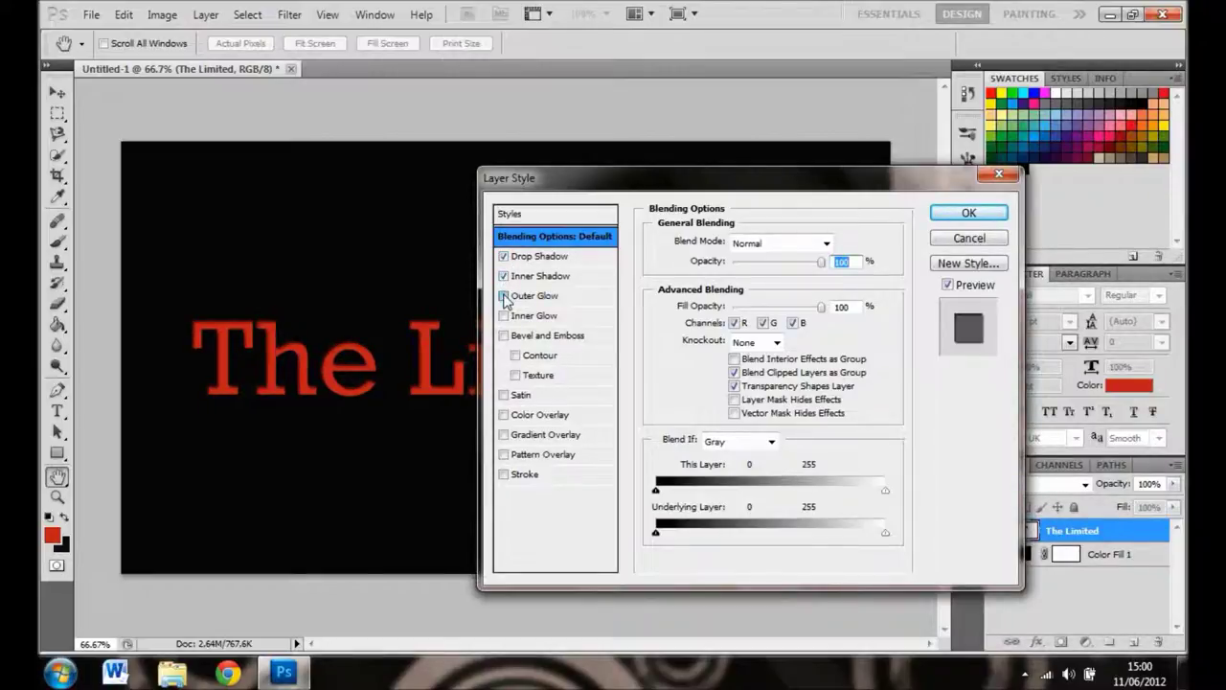
left_click(503, 296)
left_click(503, 315)
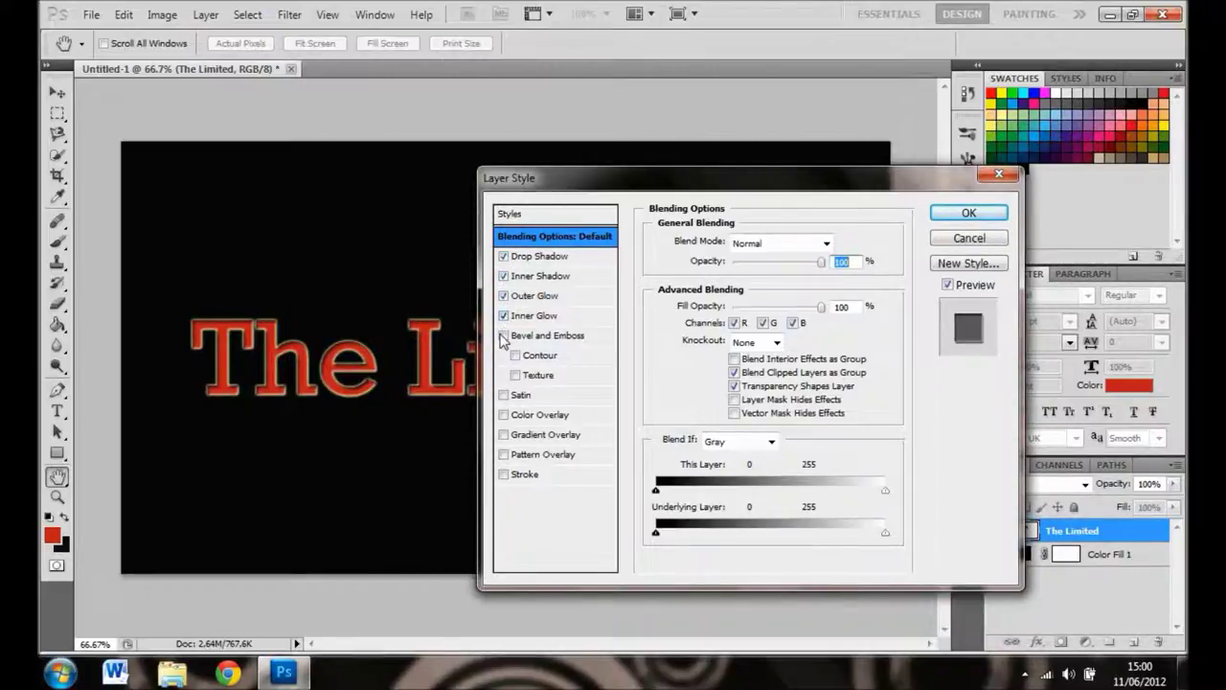
Add bevel and emboss with contour and texture, satin, and a stroke to the title.
left_click(504, 336)
left_click(516, 356)
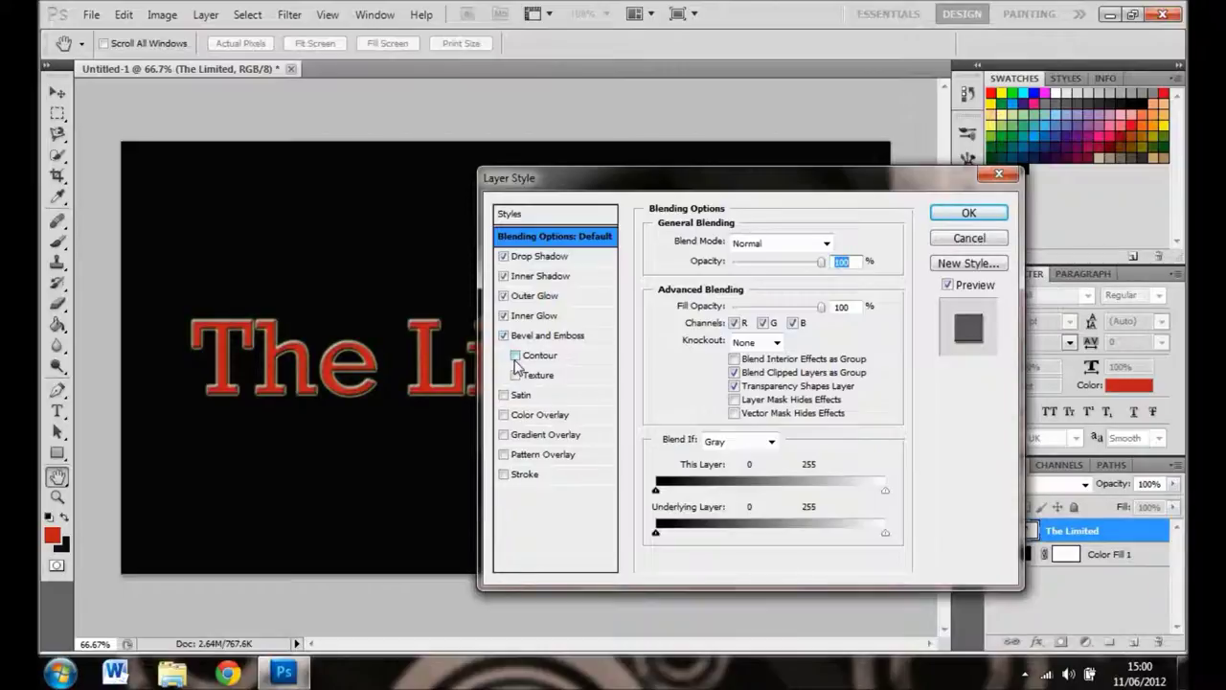
left_click(517, 375)
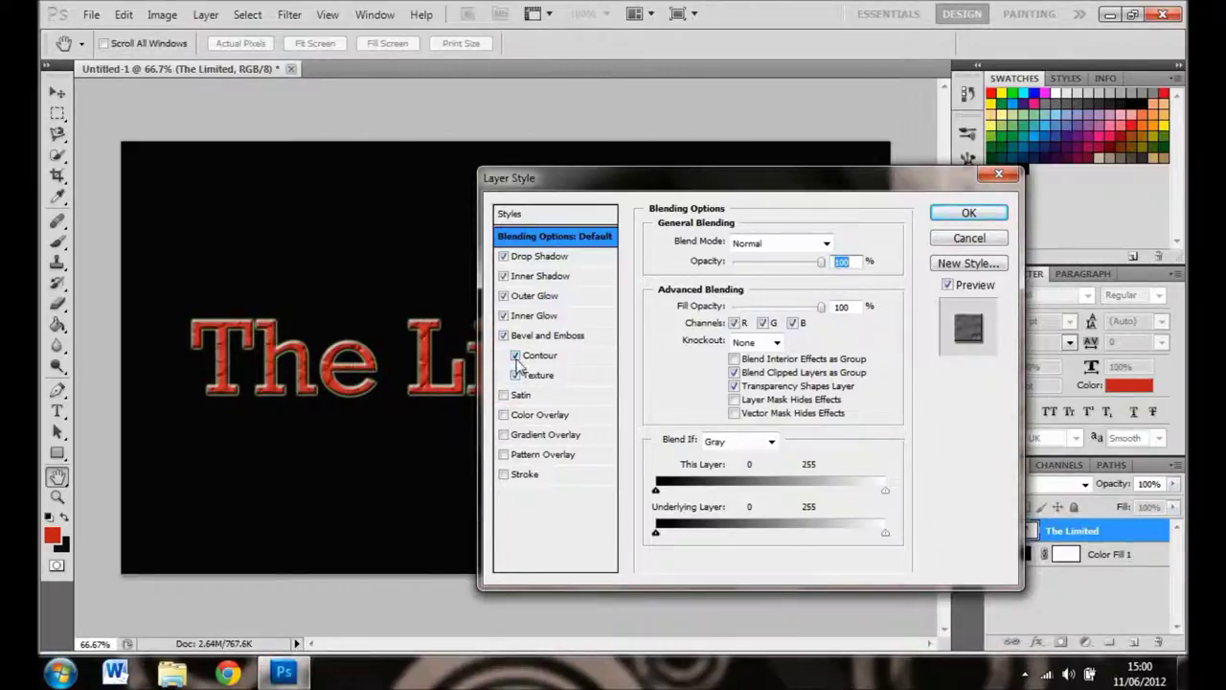
left_click(503, 395)
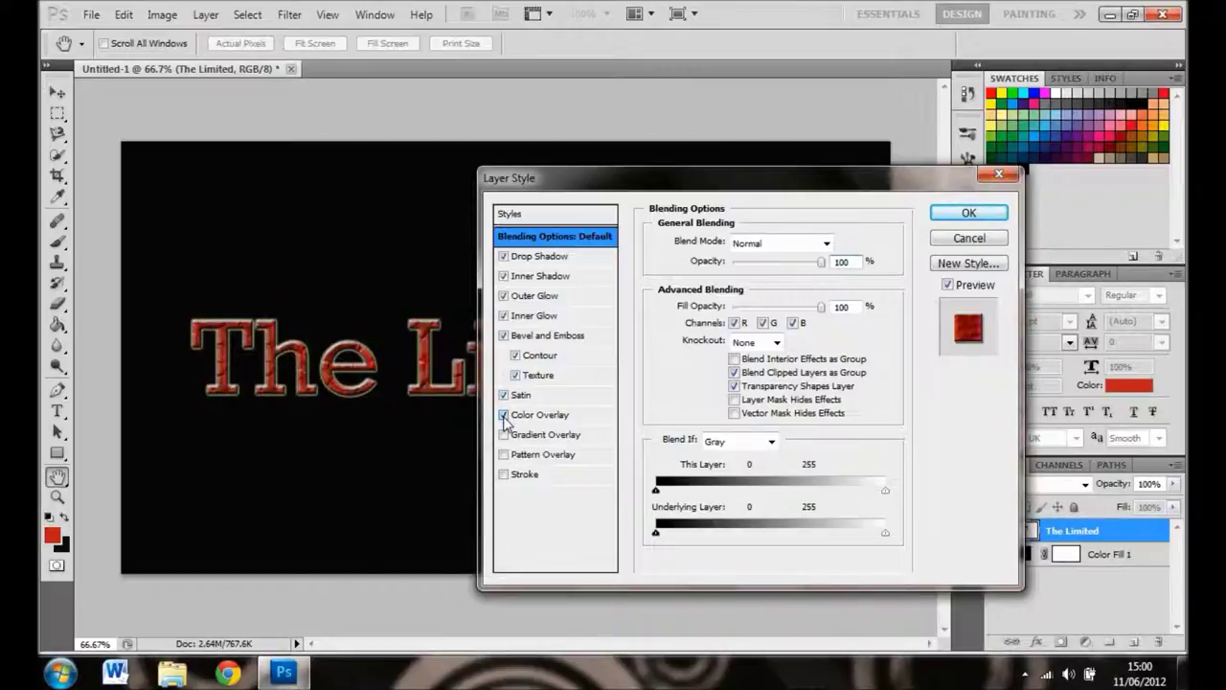
left_click(504, 474)
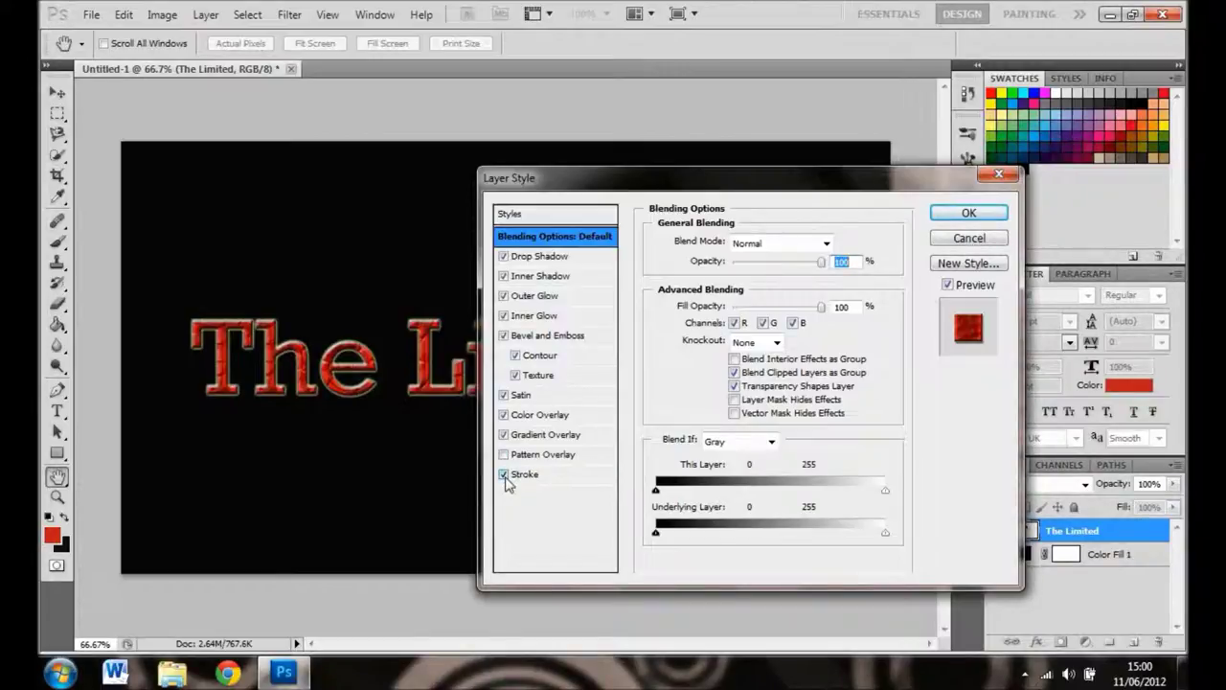
left_click(533, 436)
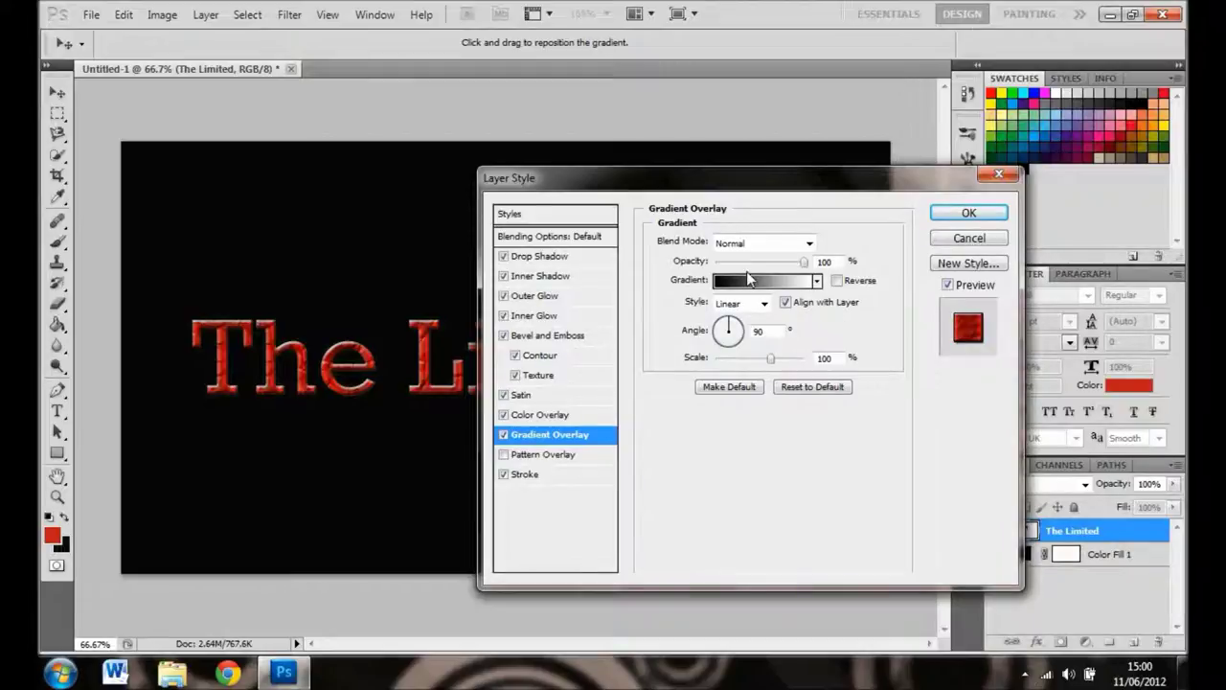
Set the gradient overlay to Transparent Stripes with a pale grey (eee6e6) left colour stop.
left_click(748, 282)
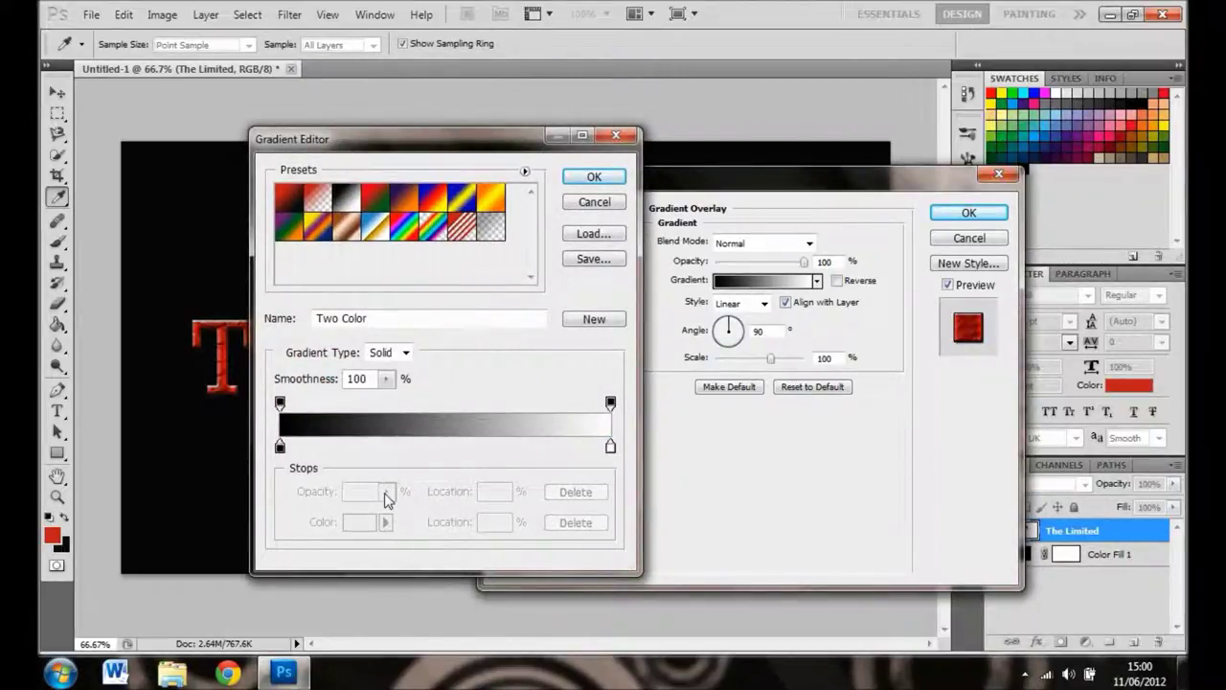
left_click(288, 204)
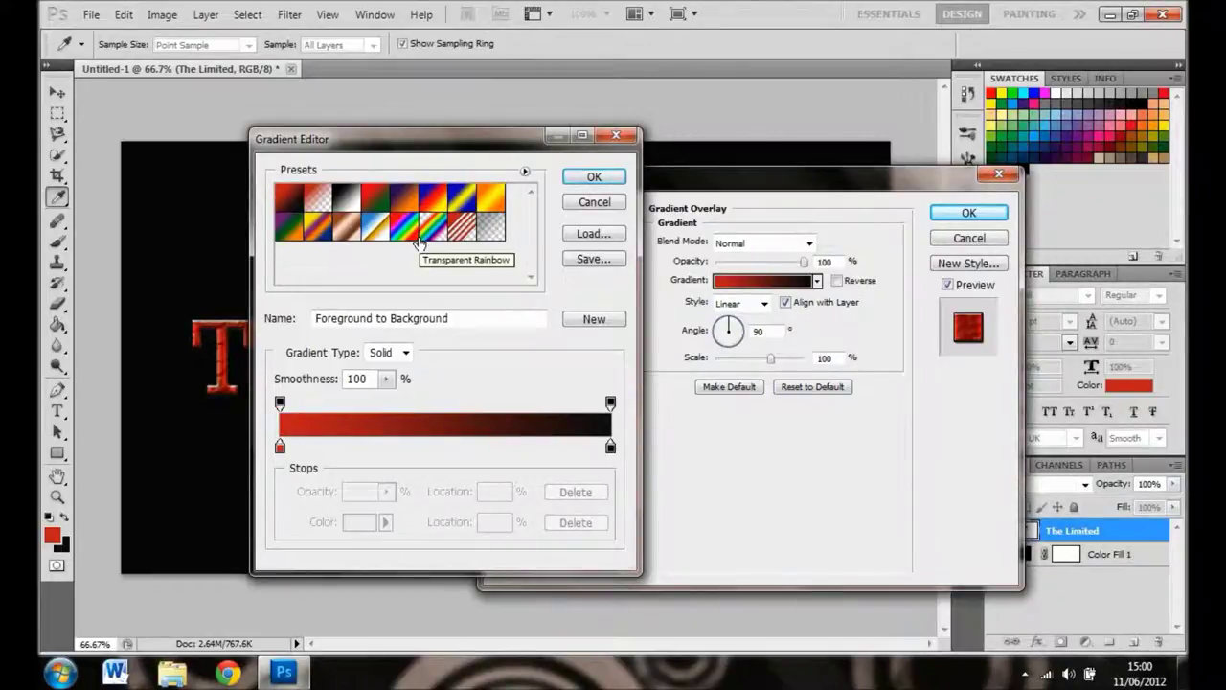
left_click(460, 237)
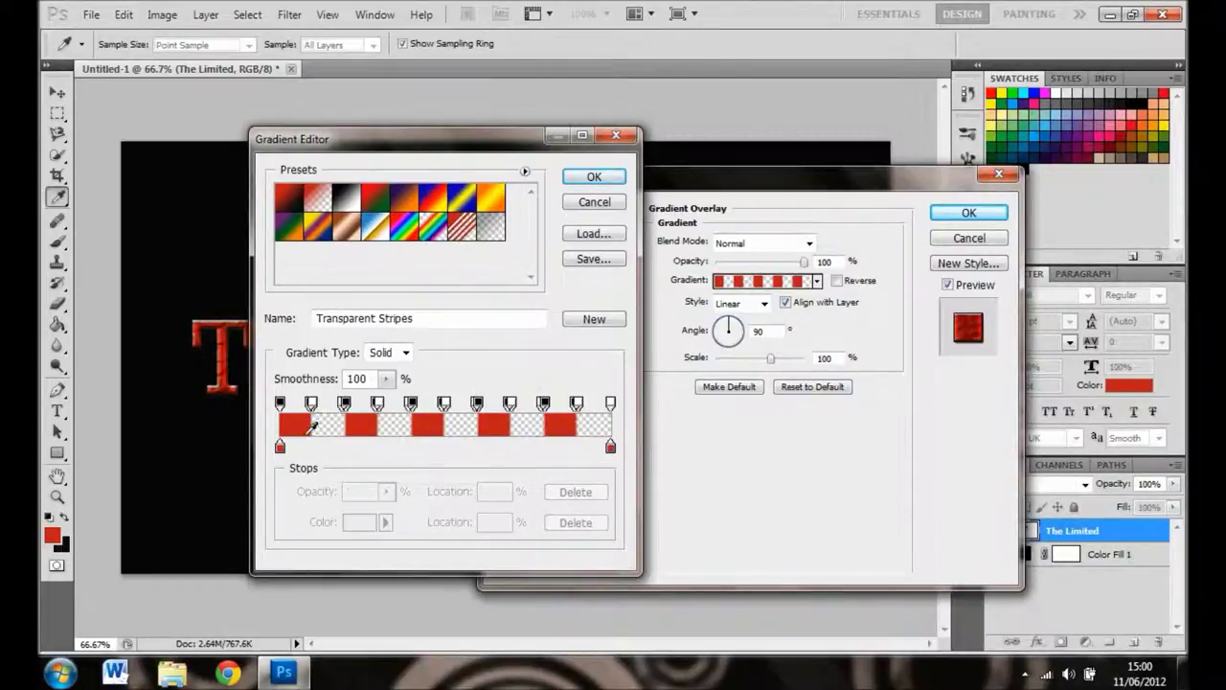
left_click(280, 446)
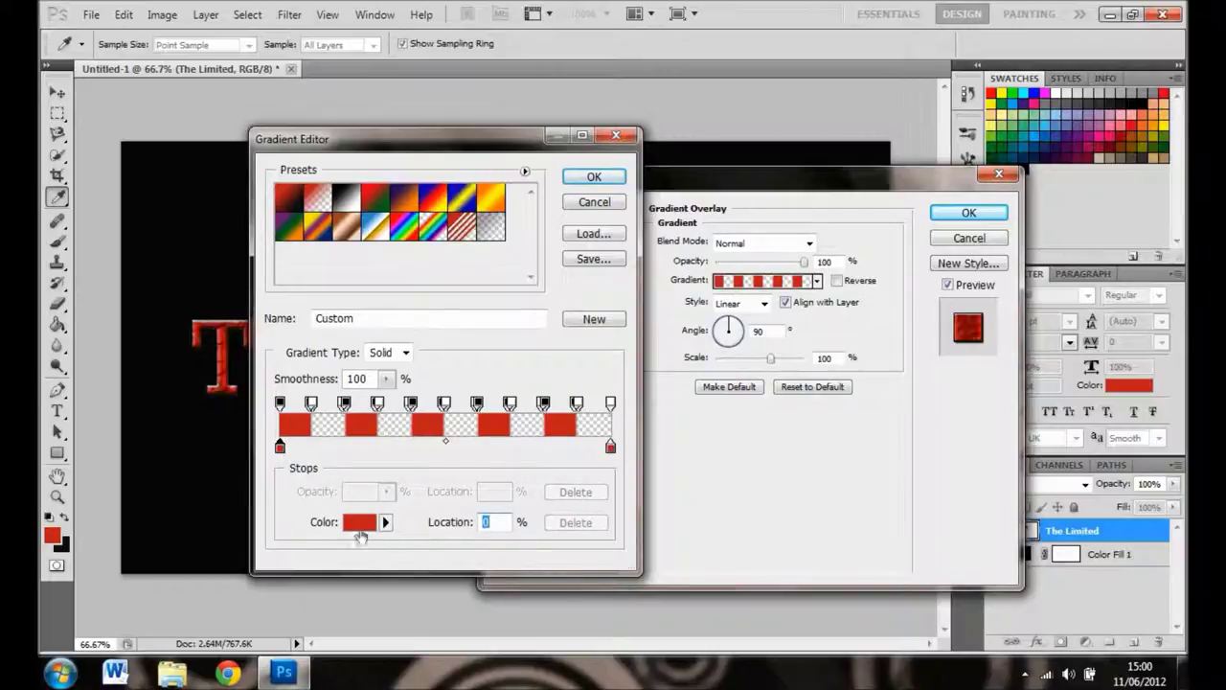
left_click(360, 523)
left_click(388, 173)
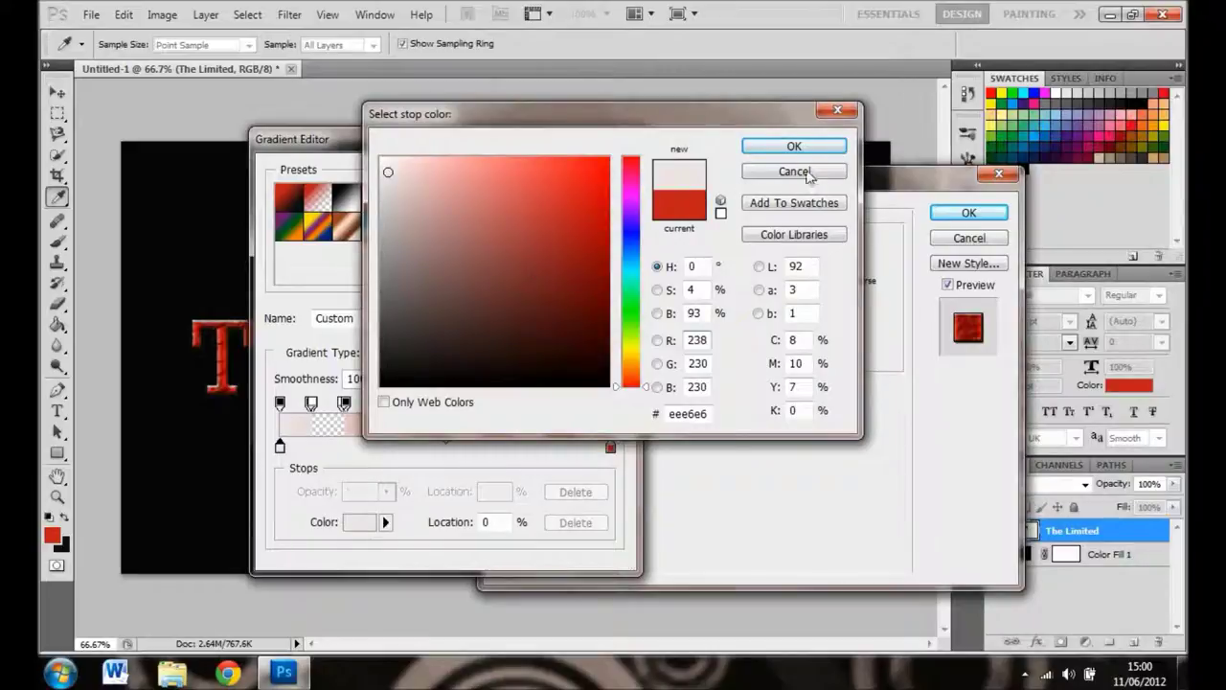
left_click(795, 145)
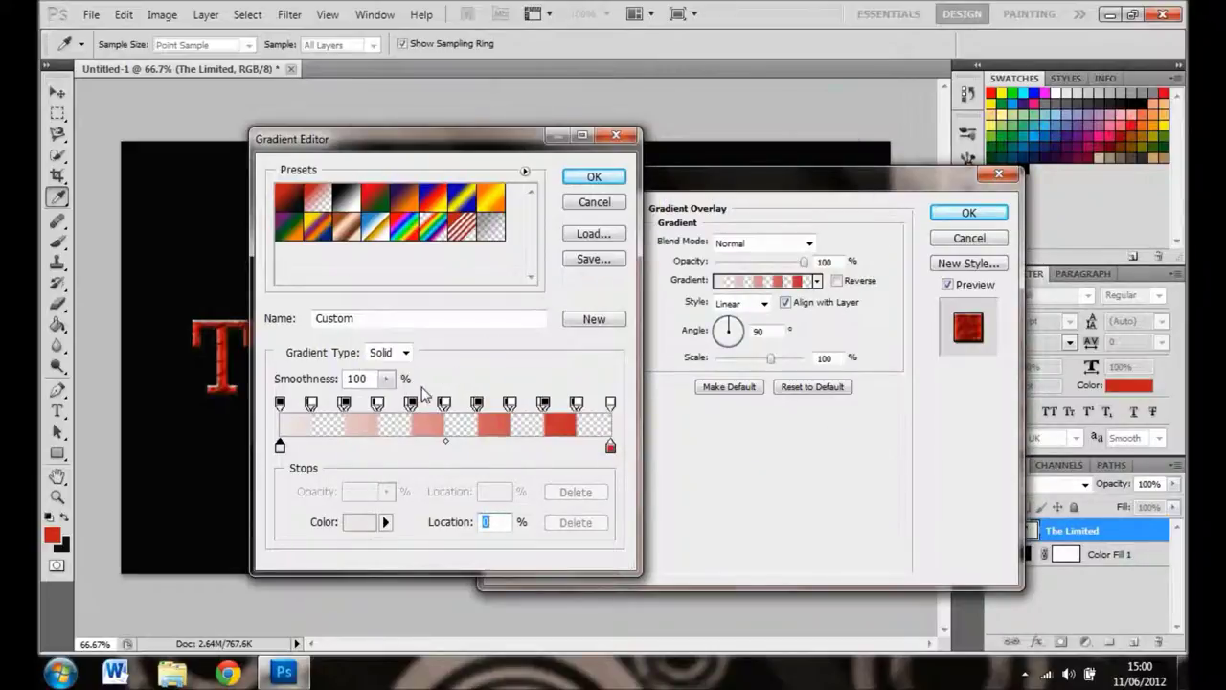
left_click(310, 403)
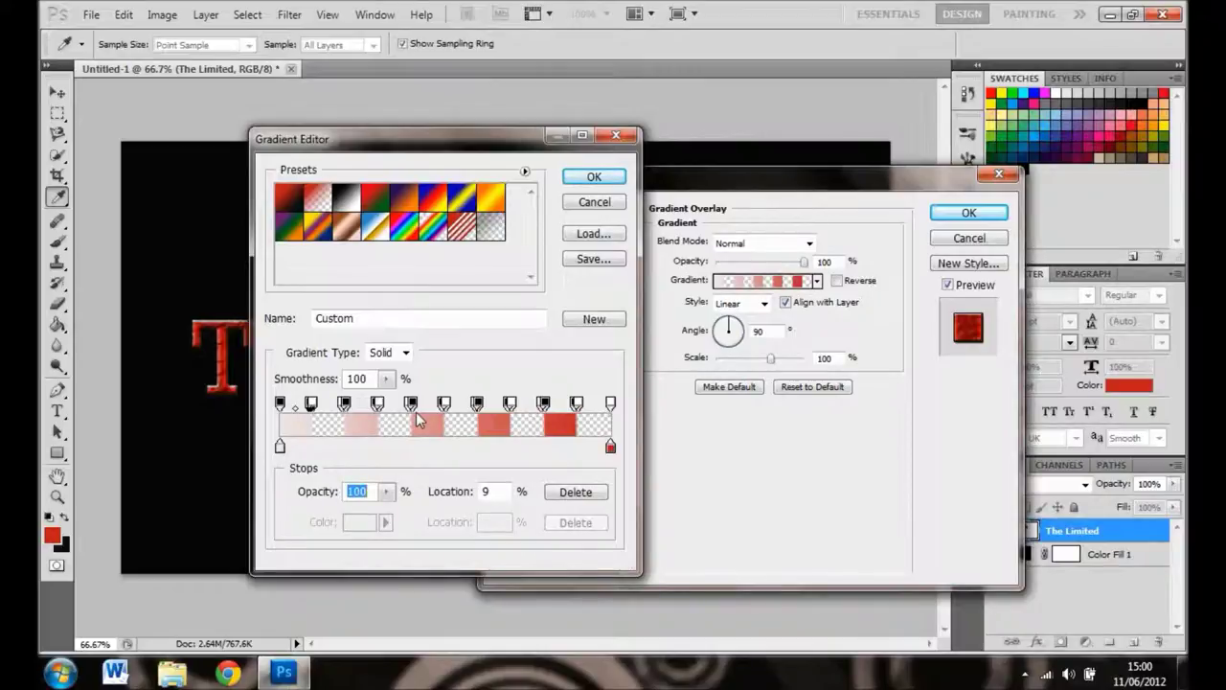
left_click(616, 182)
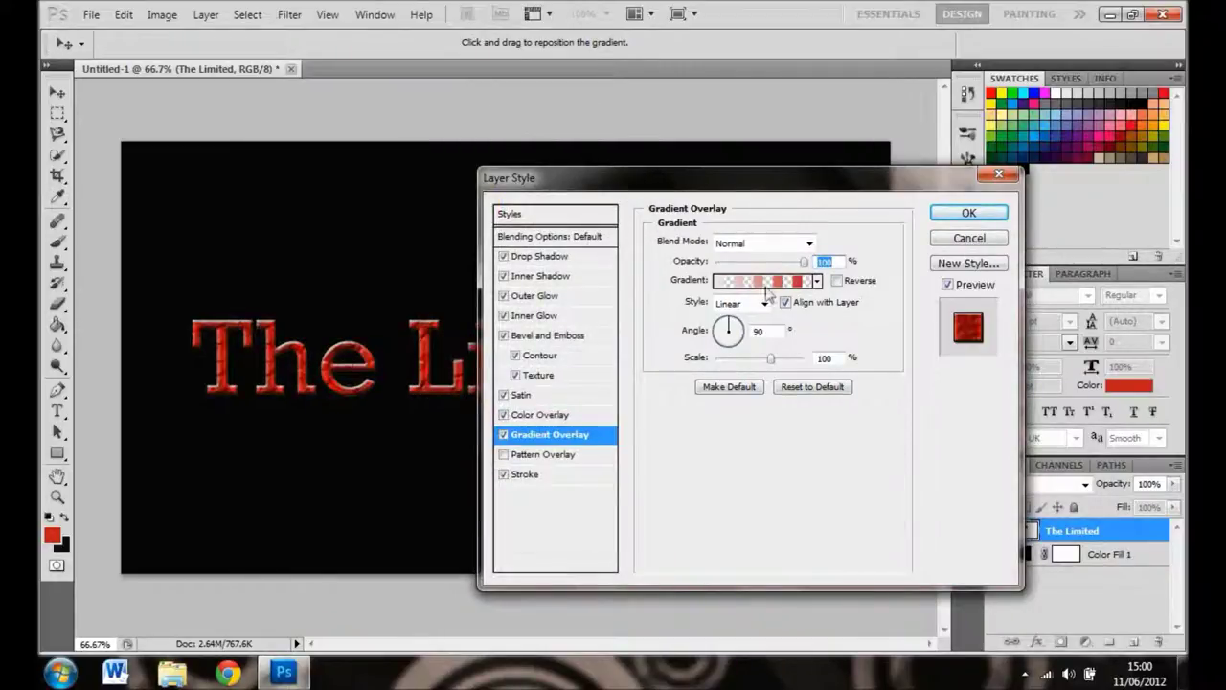
left_click(764, 282)
Switch the overlay to the foreground-to-background gradient with a near-white left stop.
left_click(284, 206)
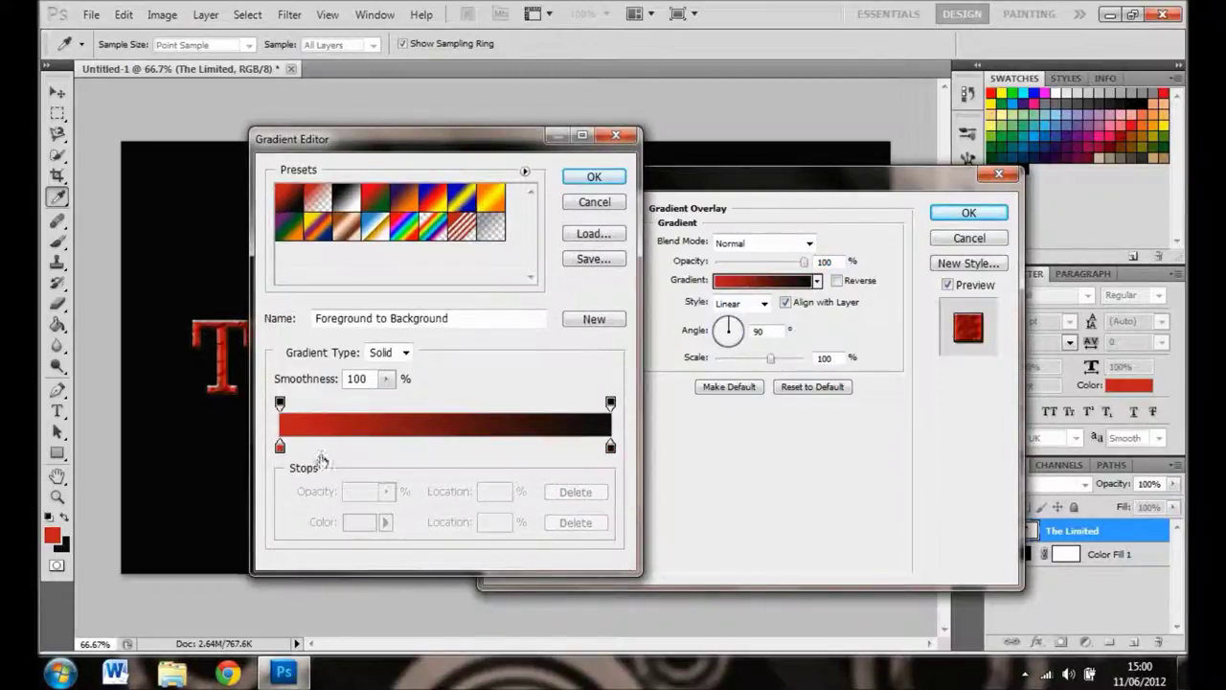
left_click(280, 446)
left_click(352, 529)
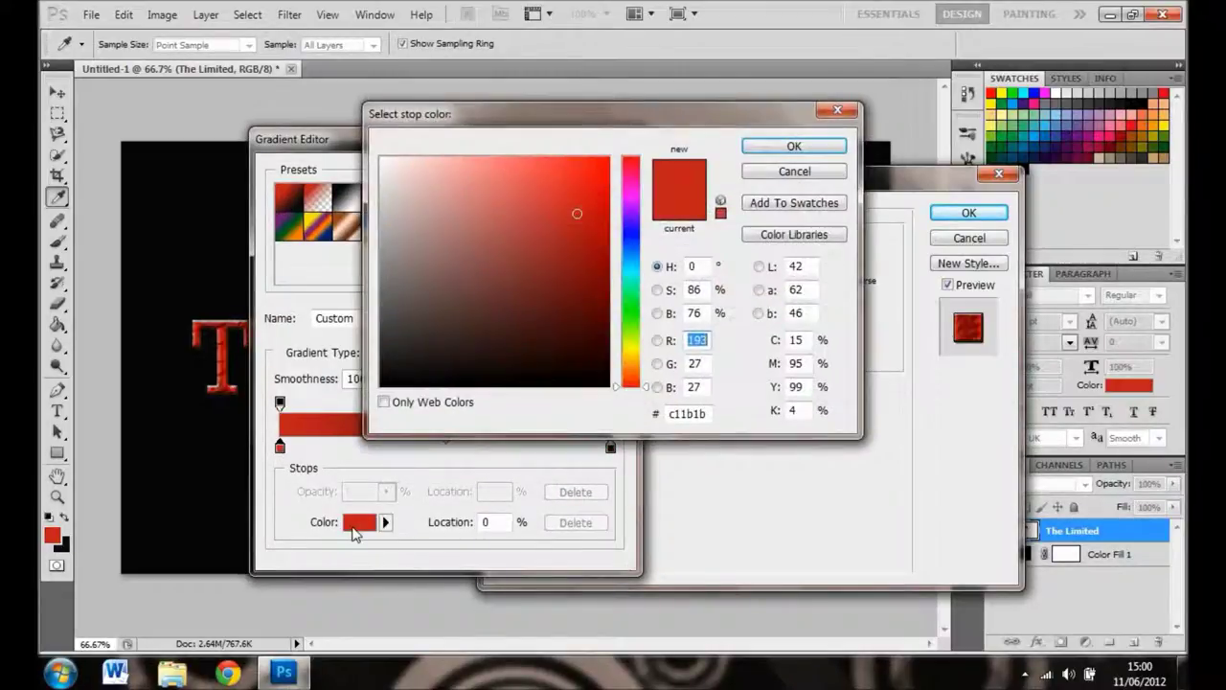
left_click(382, 172)
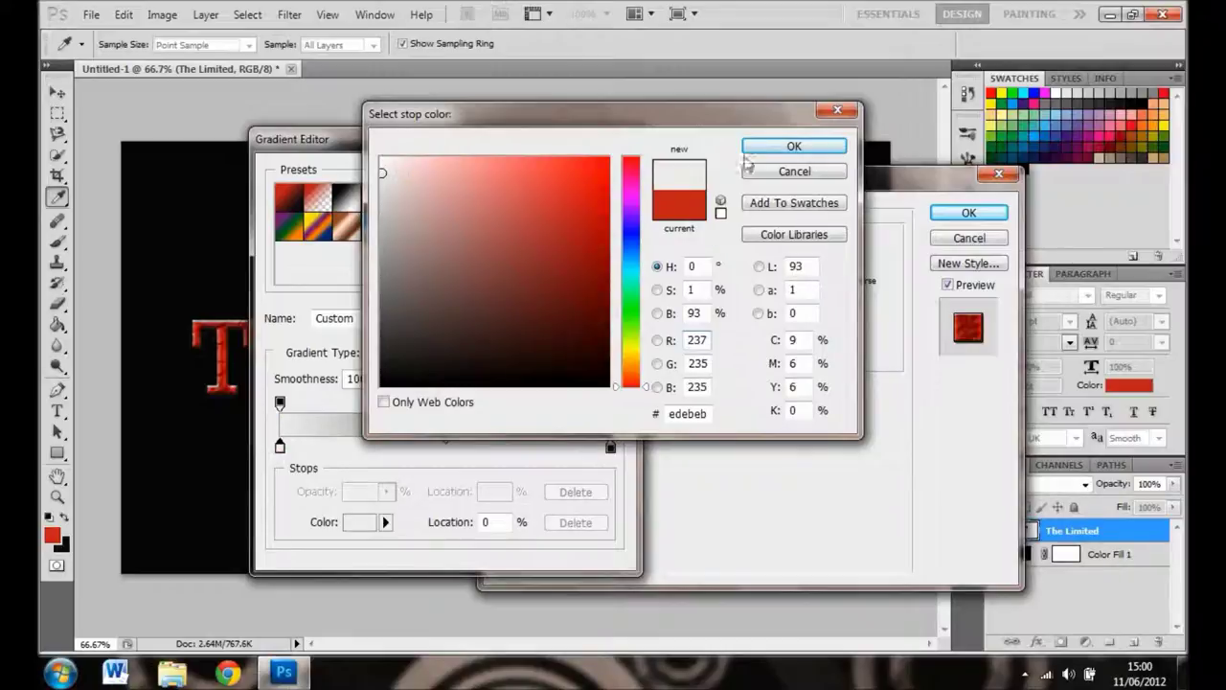
left_click(774, 149)
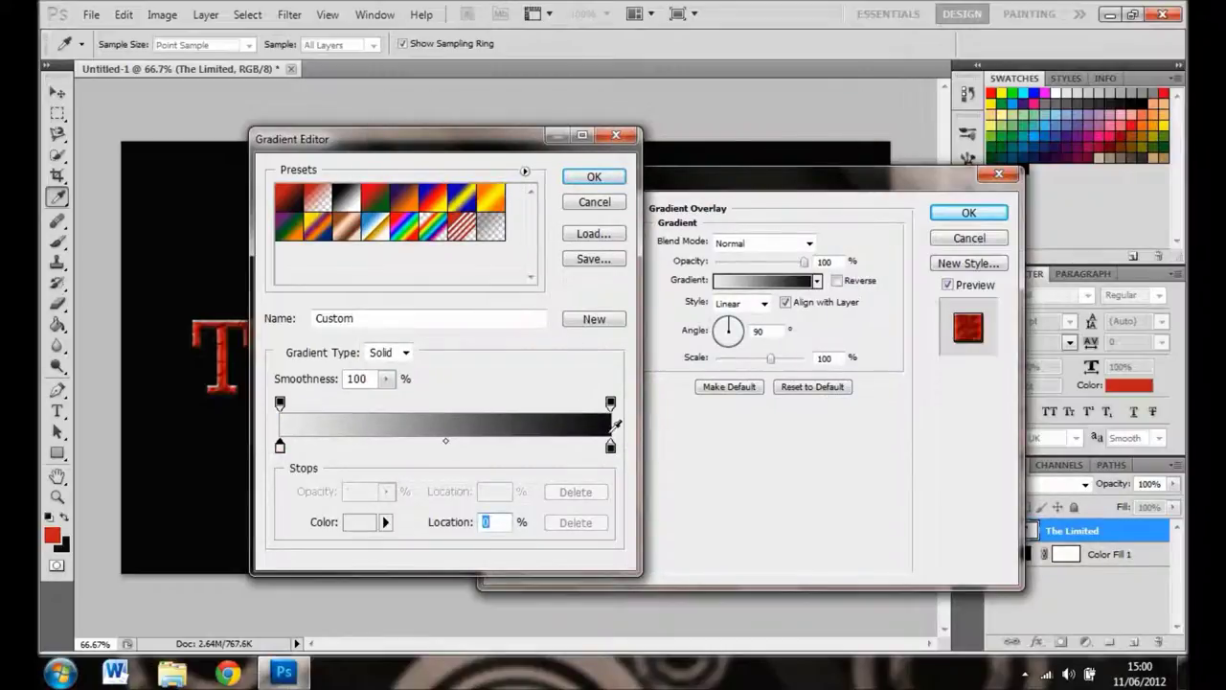
Make the gradient's right stop deep blue (#3025a2) and apply the layer style.
left_click(611, 446)
left_click(354, 527)
left_click(557, 241)
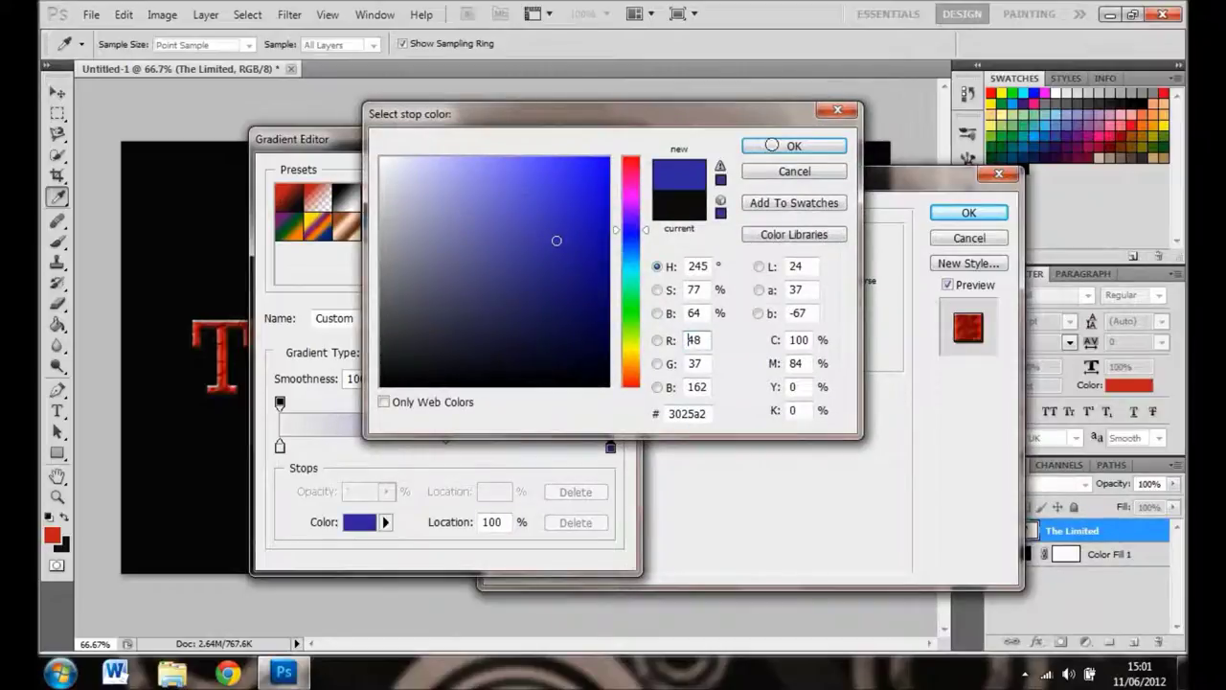
left_click(807, 149)
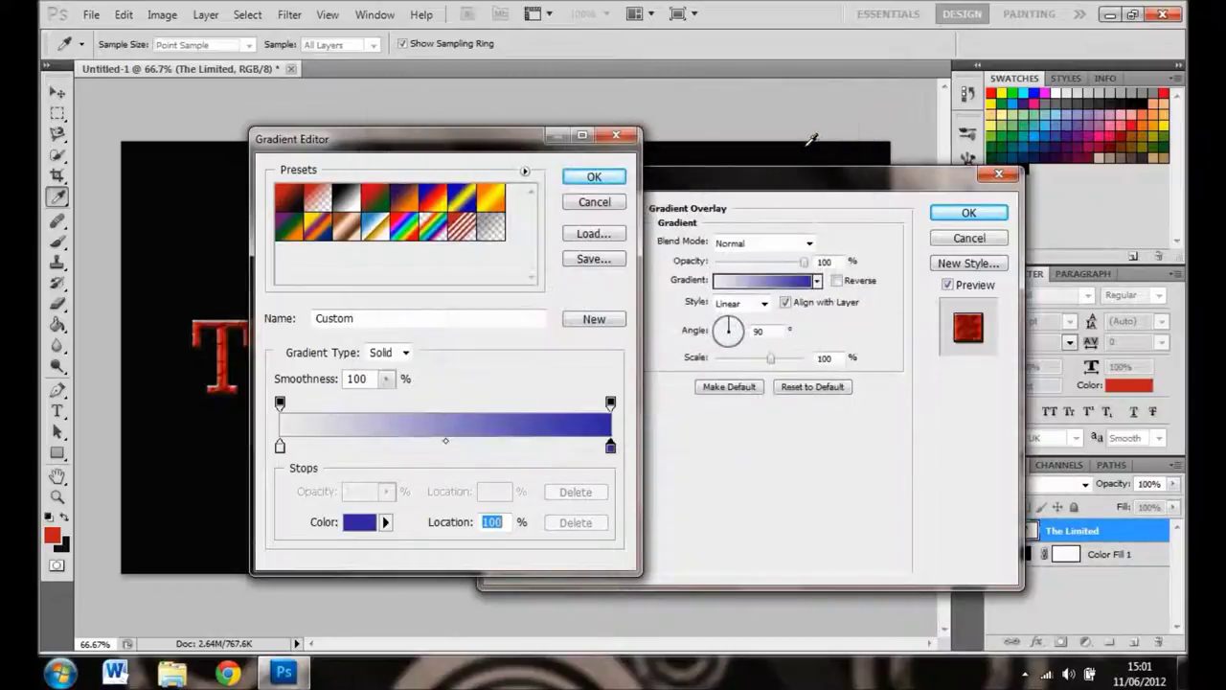
left_click(602, 177)
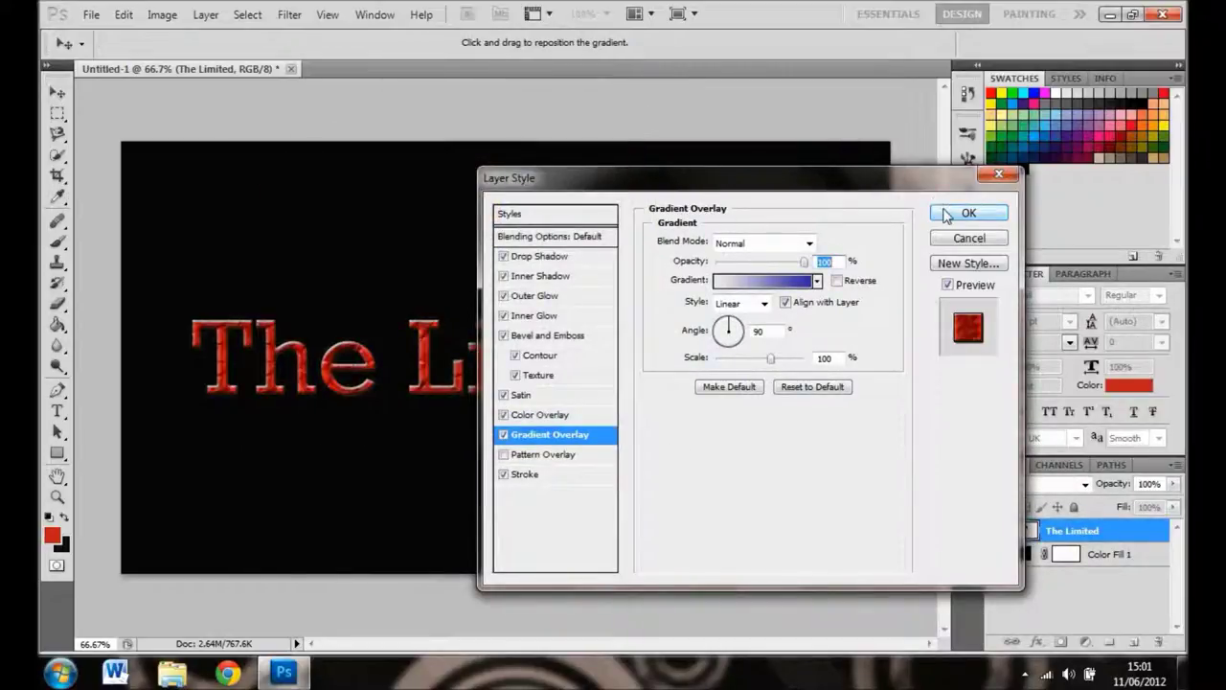
left_click(954, 213)
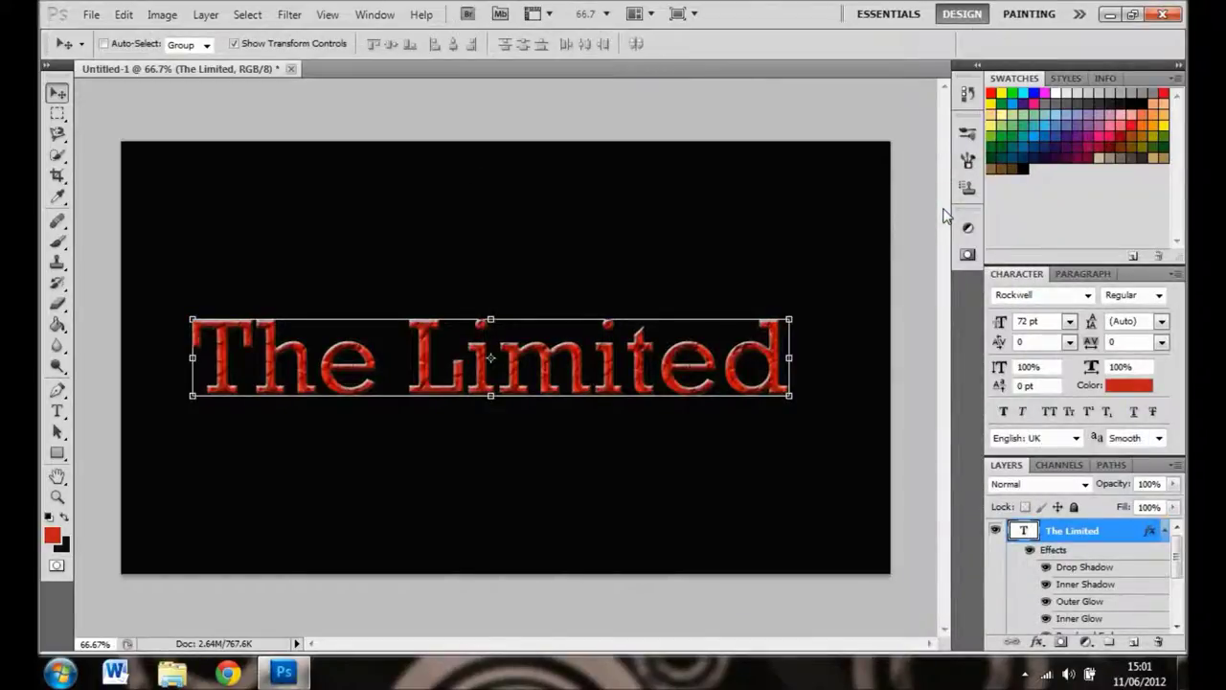
Turn off the Color Overlay effect on The Limited and collapse its effects list.
right_click(1104, 539)
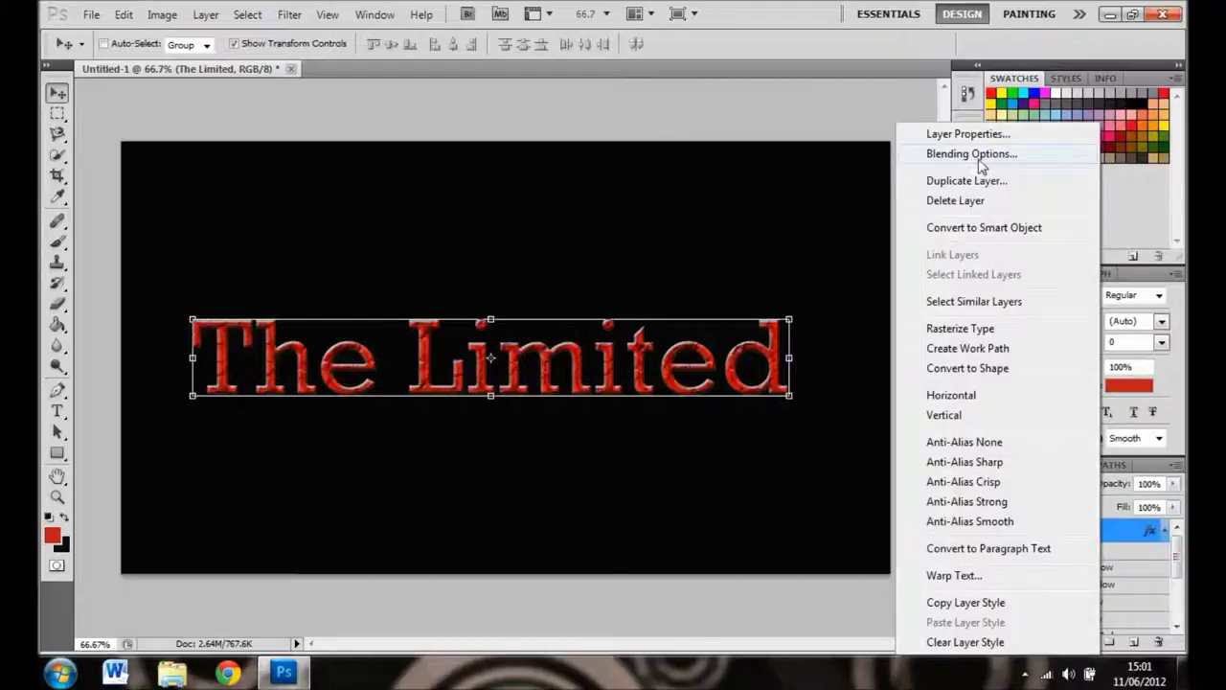
left_click(977, 154)
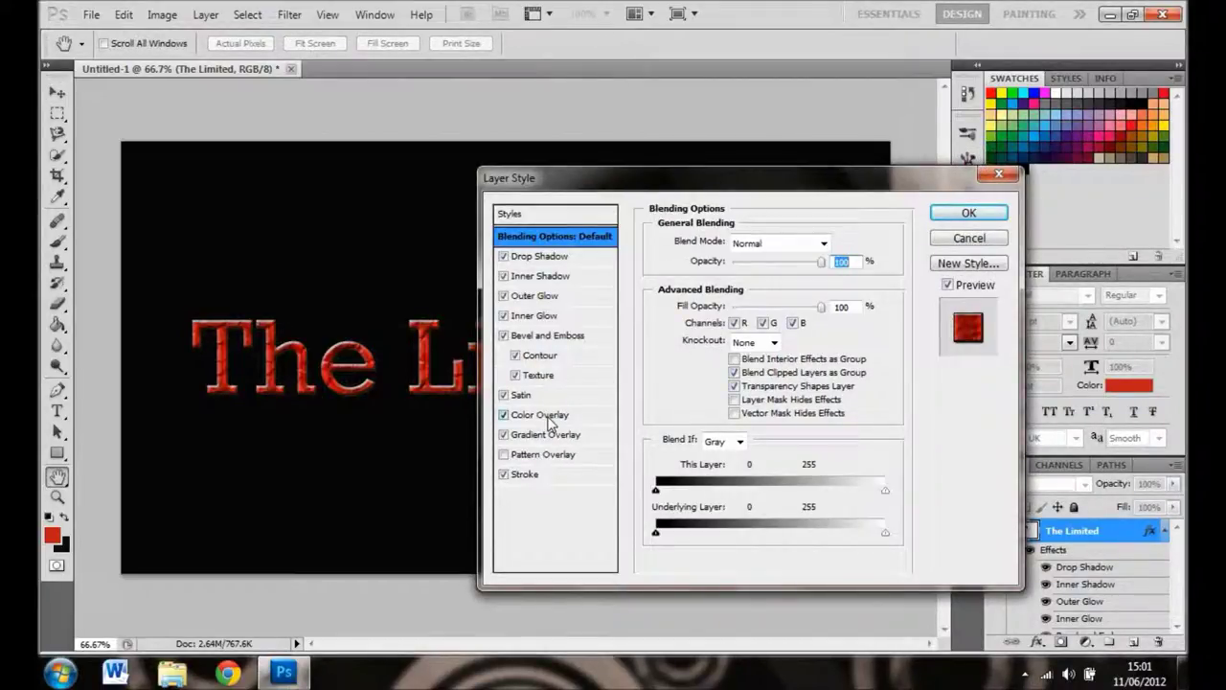
left_click(542, 415)
left_click(503, 415)
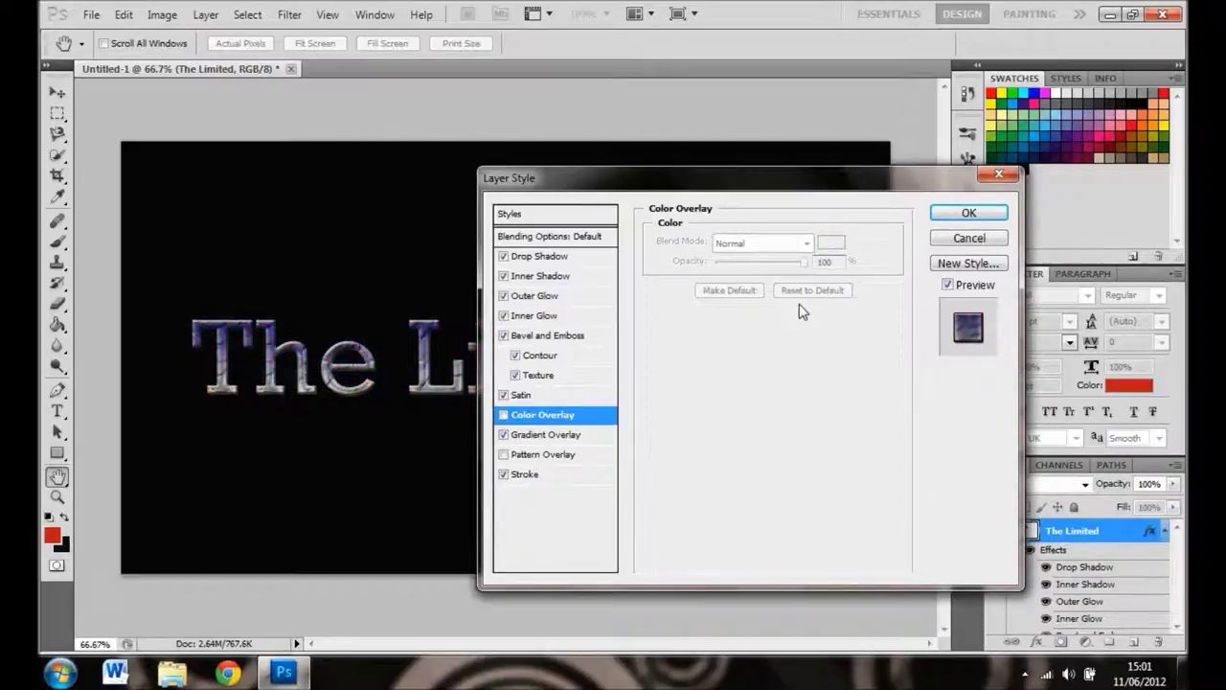
left_click(993, 214)
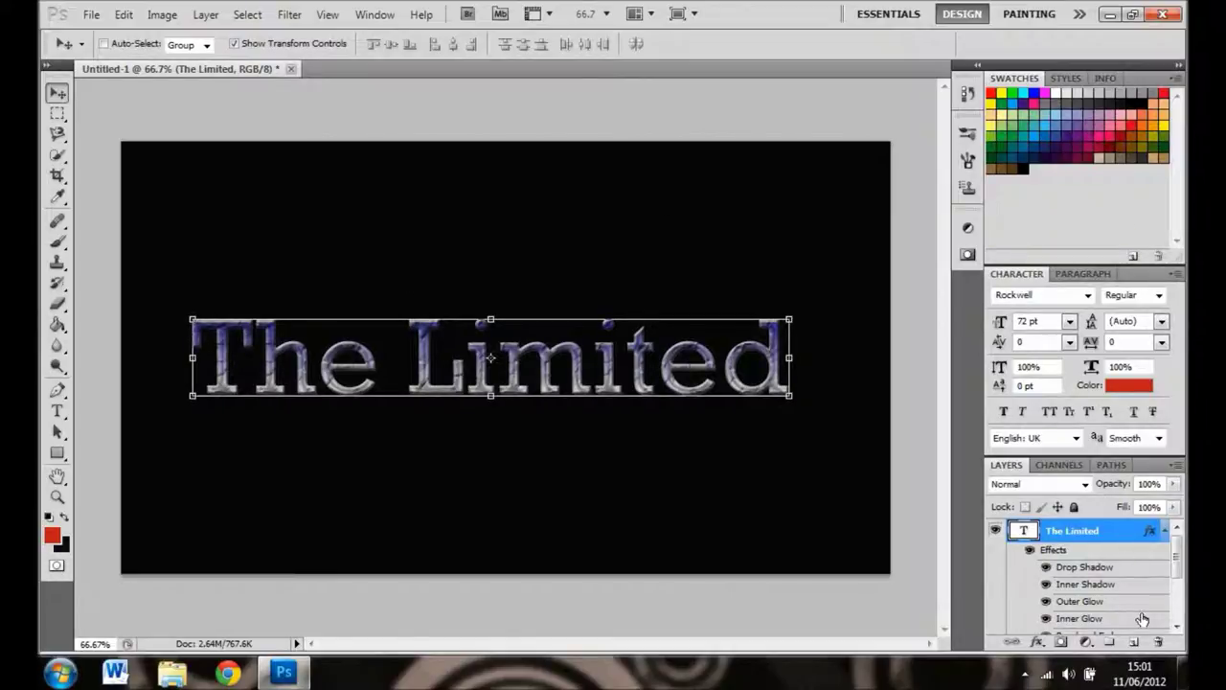
left_click(1164, 530)
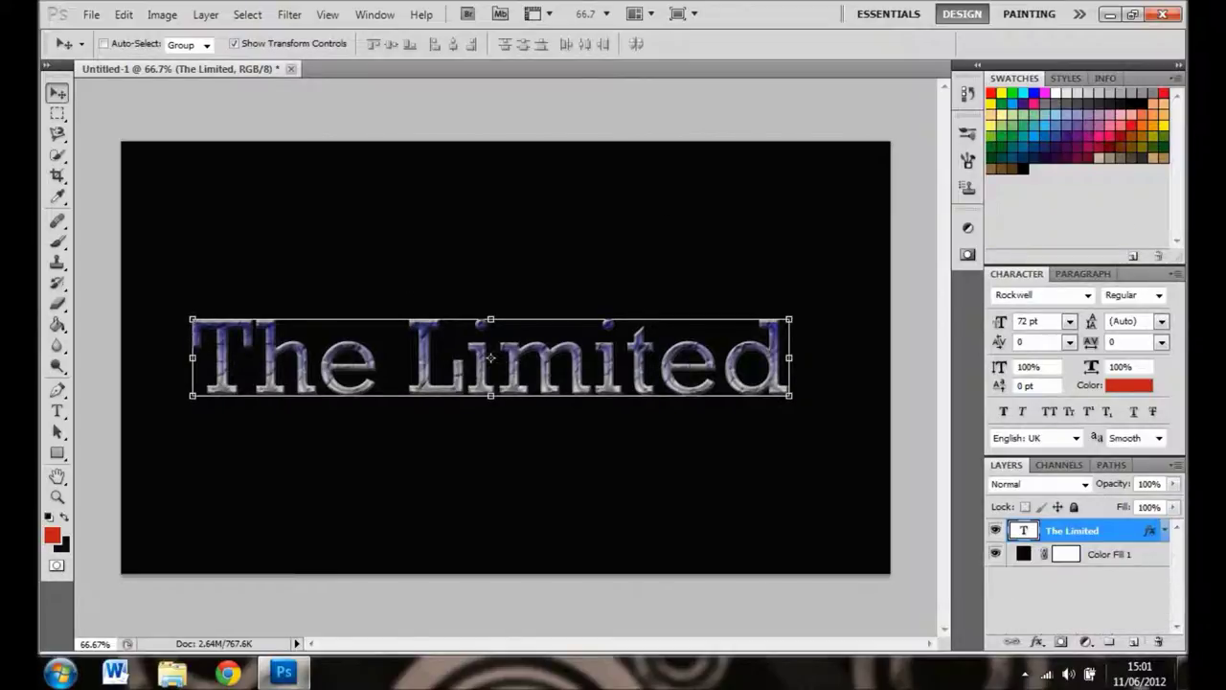
Add a new empty layer above the text and switch to the Brush tool.
left_click(1134, 641)
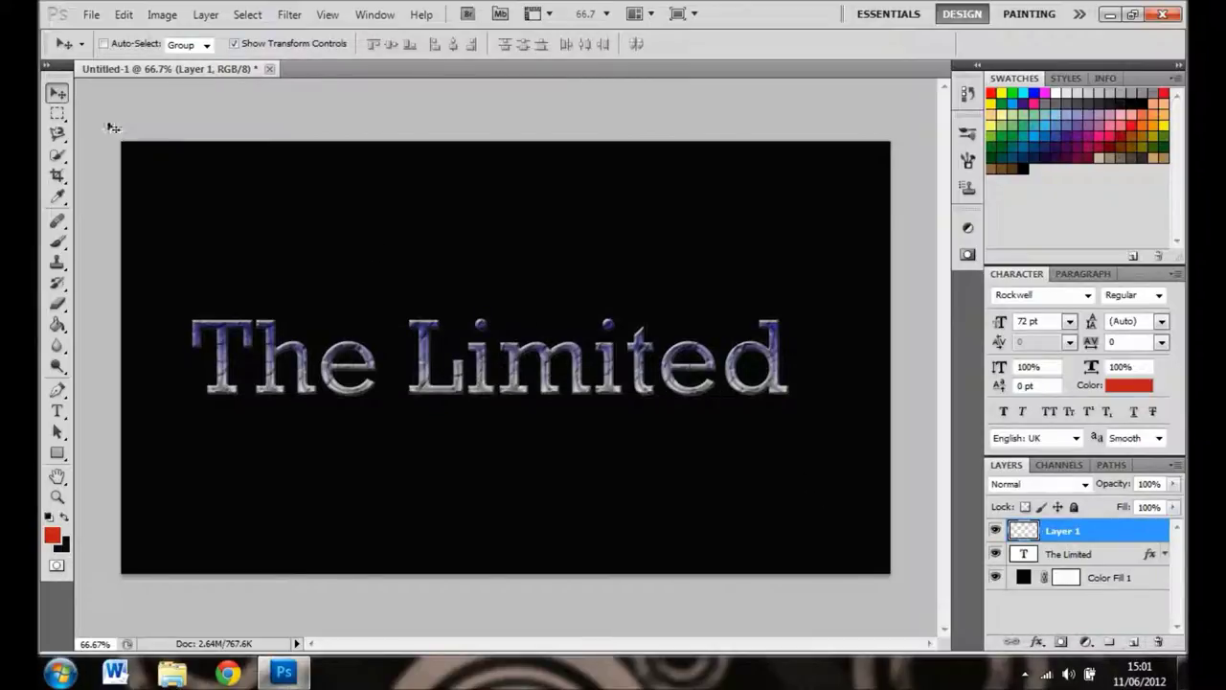
left_click(57, 244)
left_click(128, 50)
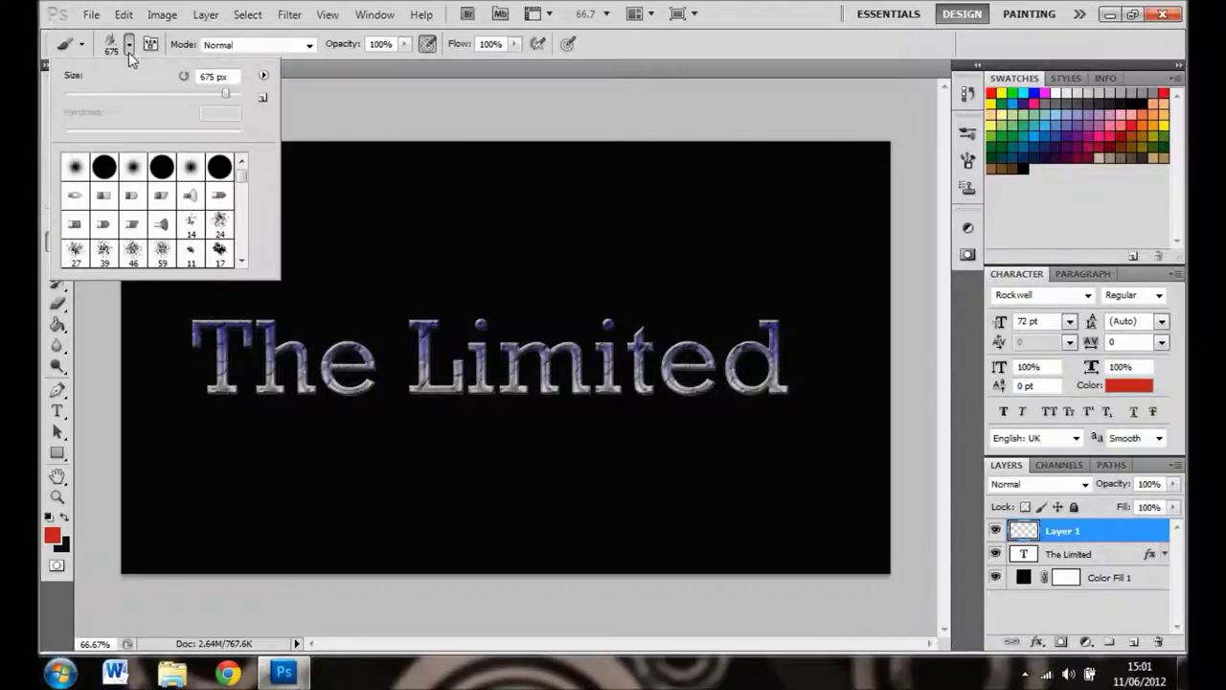
Scroll the brush presets and select the 127 px concentric-ring tip.
left_click_drag(247, 178, 245, 223)
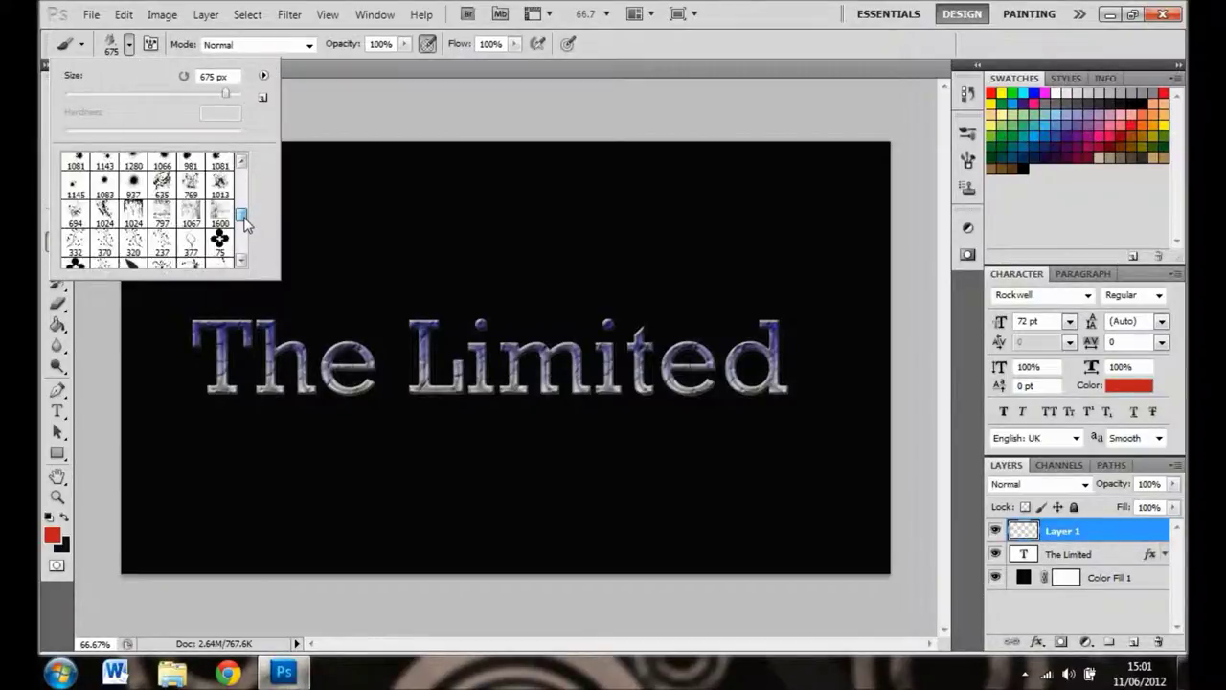
left_click_drag(245, 223, 245, 237)
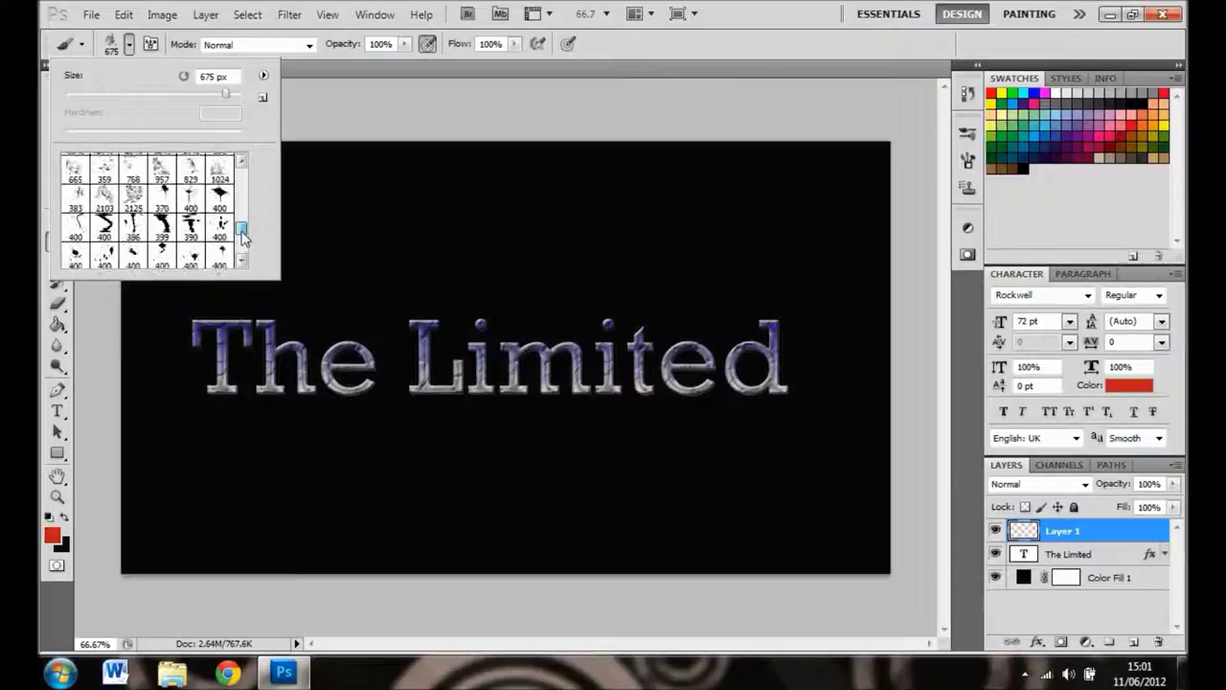
left_click_drag(241, 236, 243, 186)
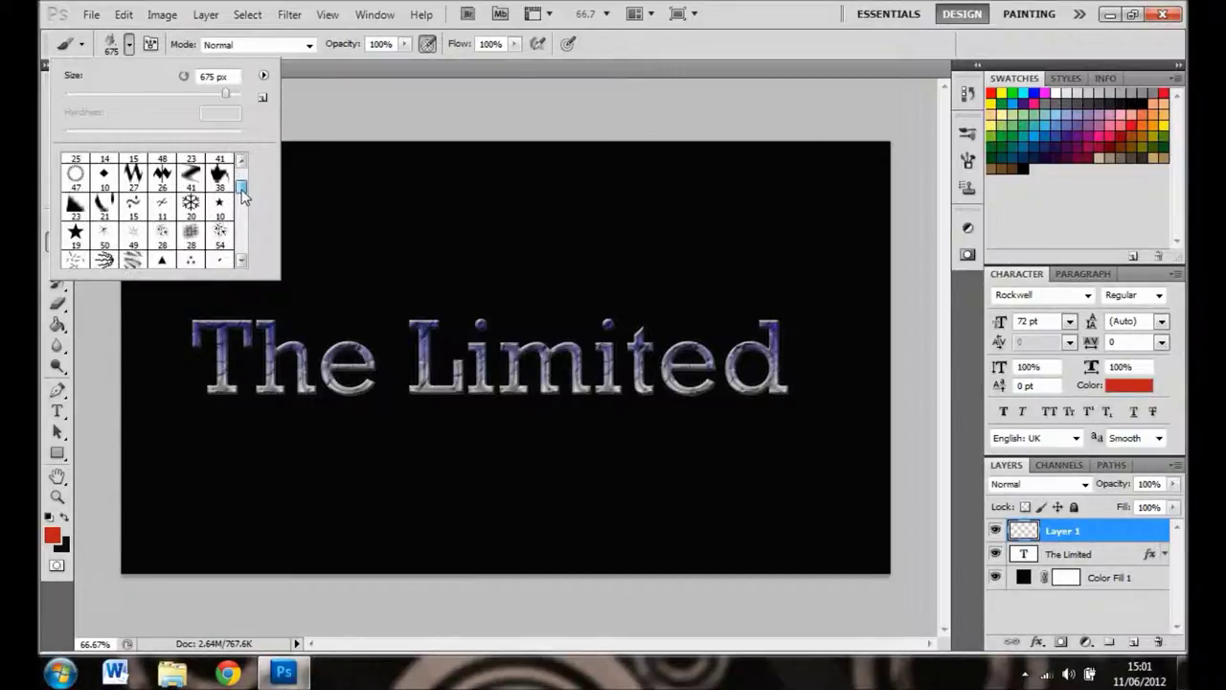
left_click_drag(243, 196, 242, 198)
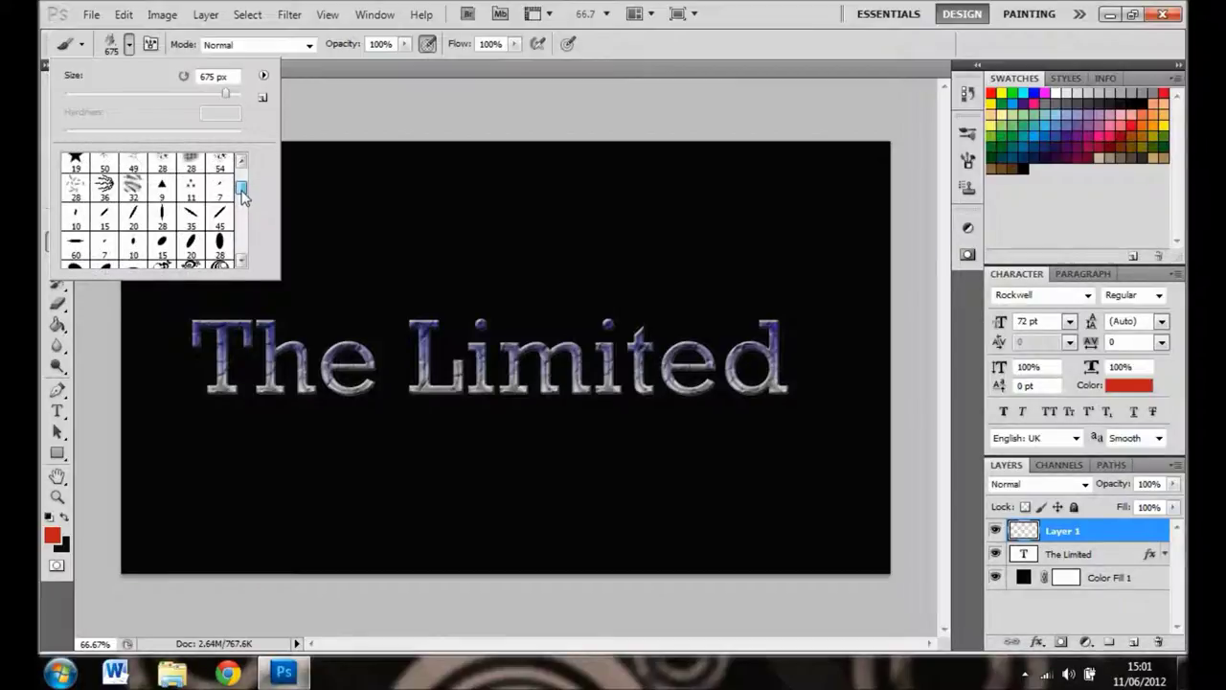
left_click_drag(242, 197, 242, 197)
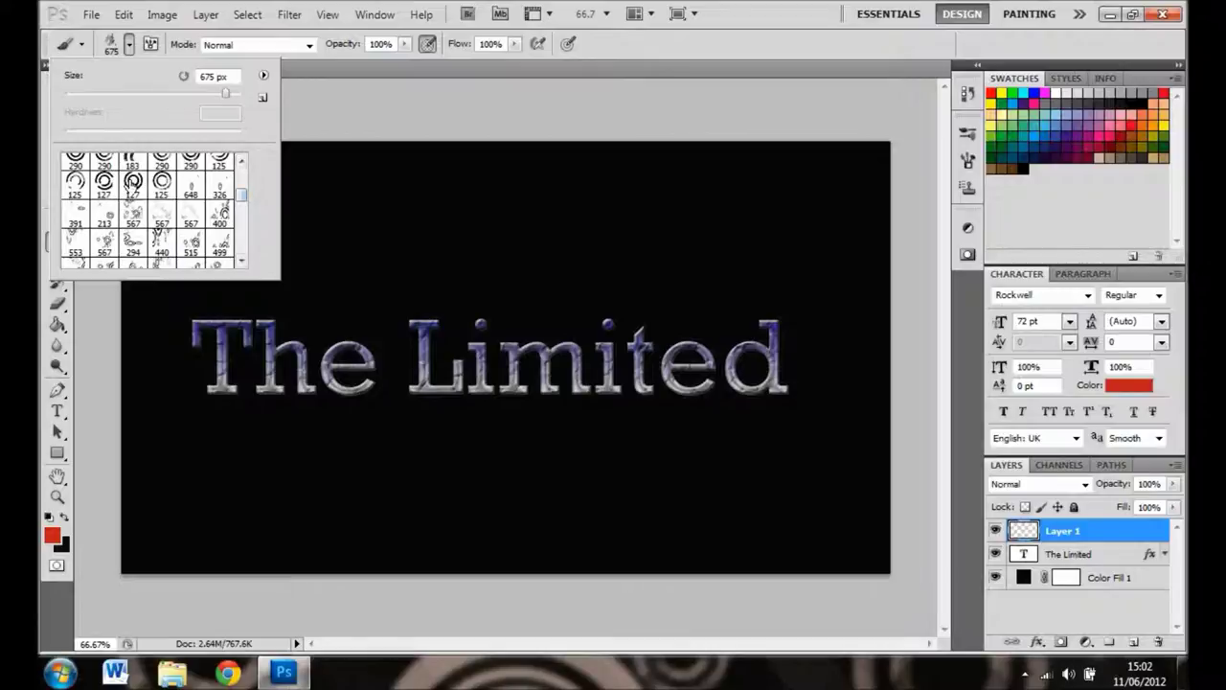
left_click(132, 182)
Stamp red concentric rings at the top corners, bottom-left corner and bottom edge.
left_click(867, 161)
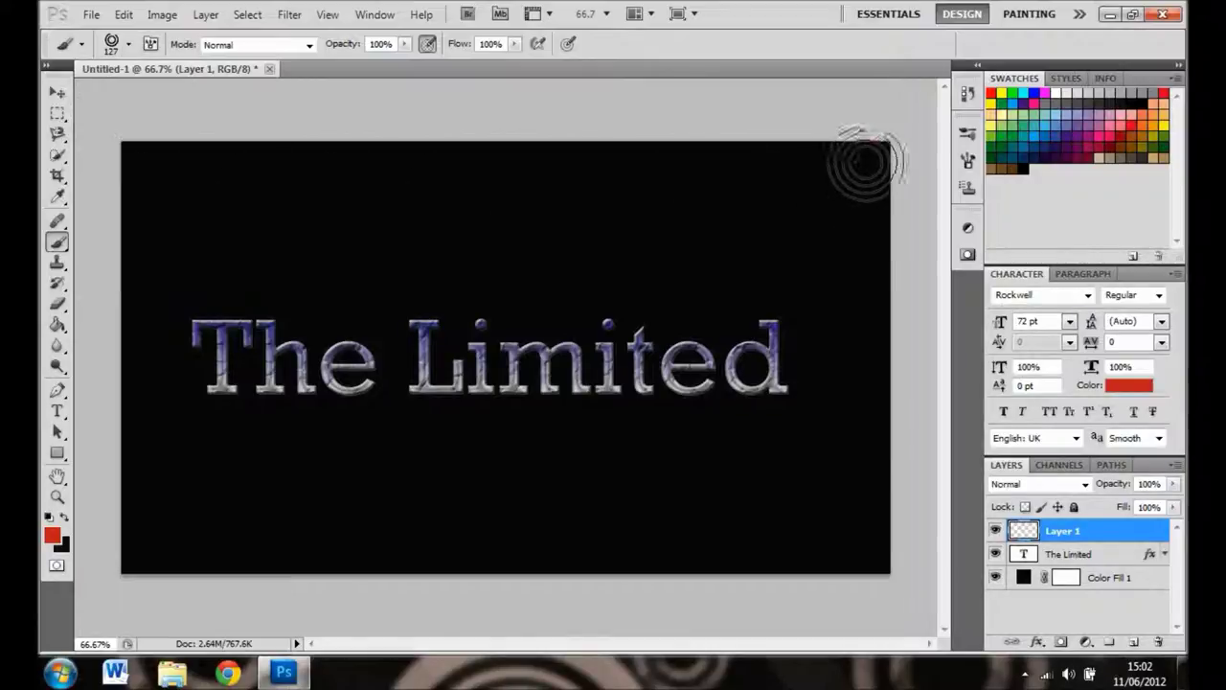
left_click(154, 165)
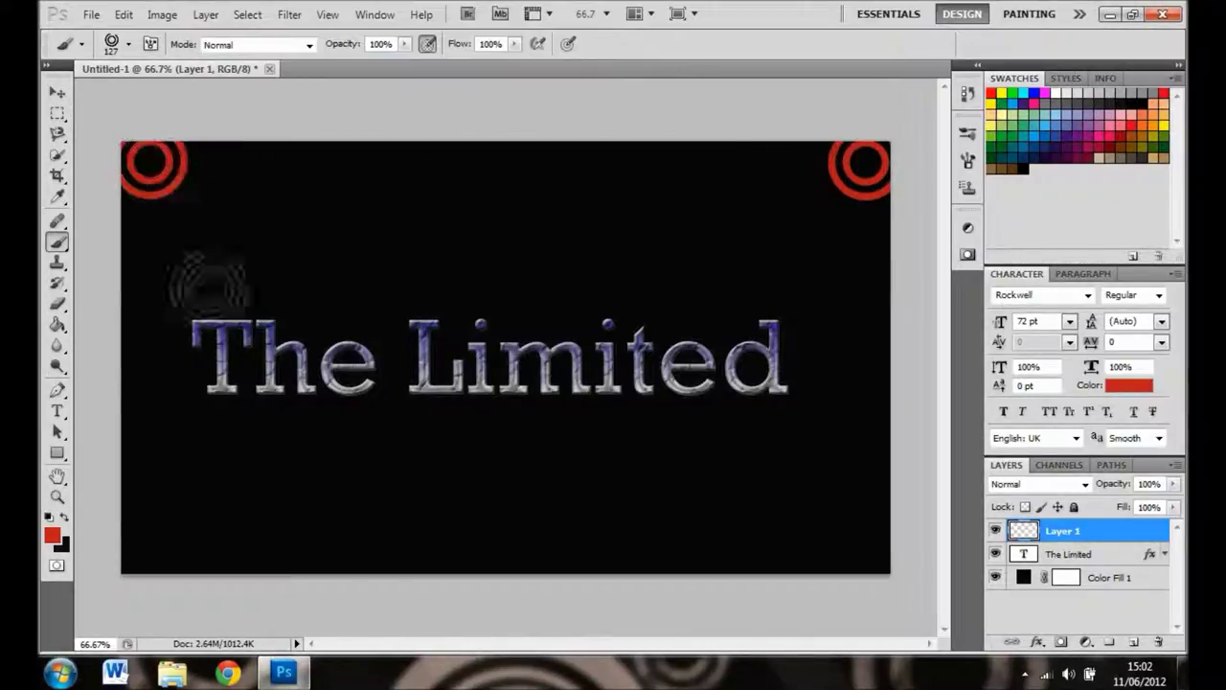
left_click(158, 517)
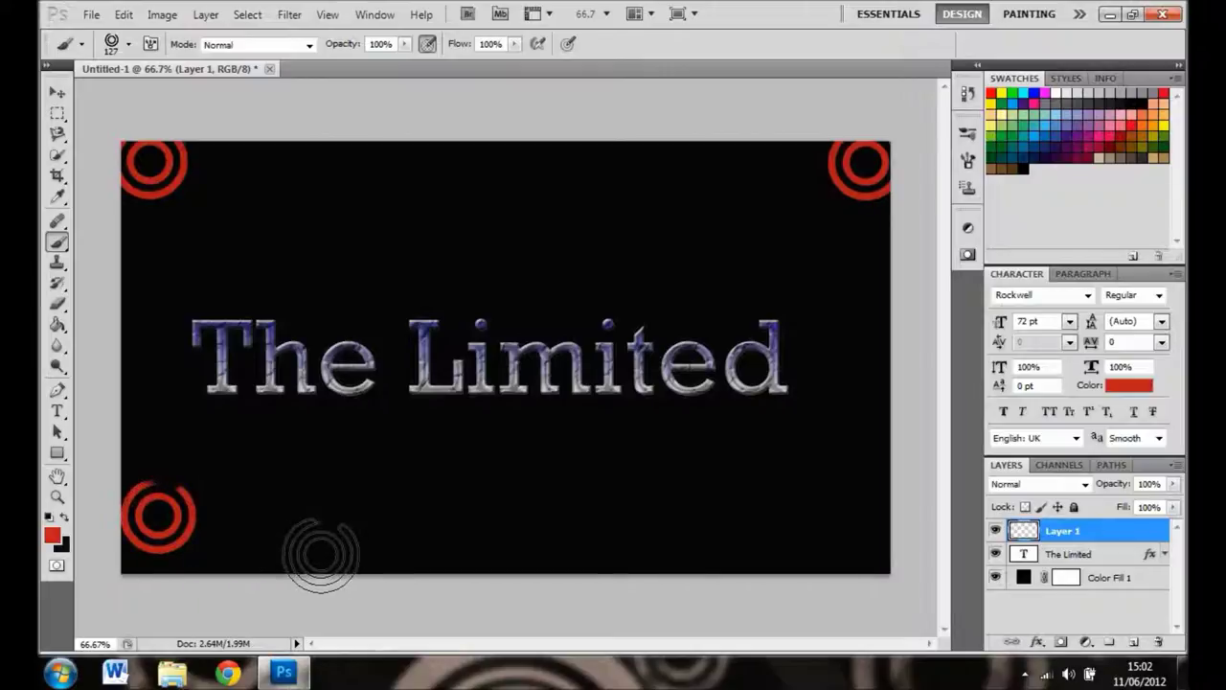
left_click(364, 553)
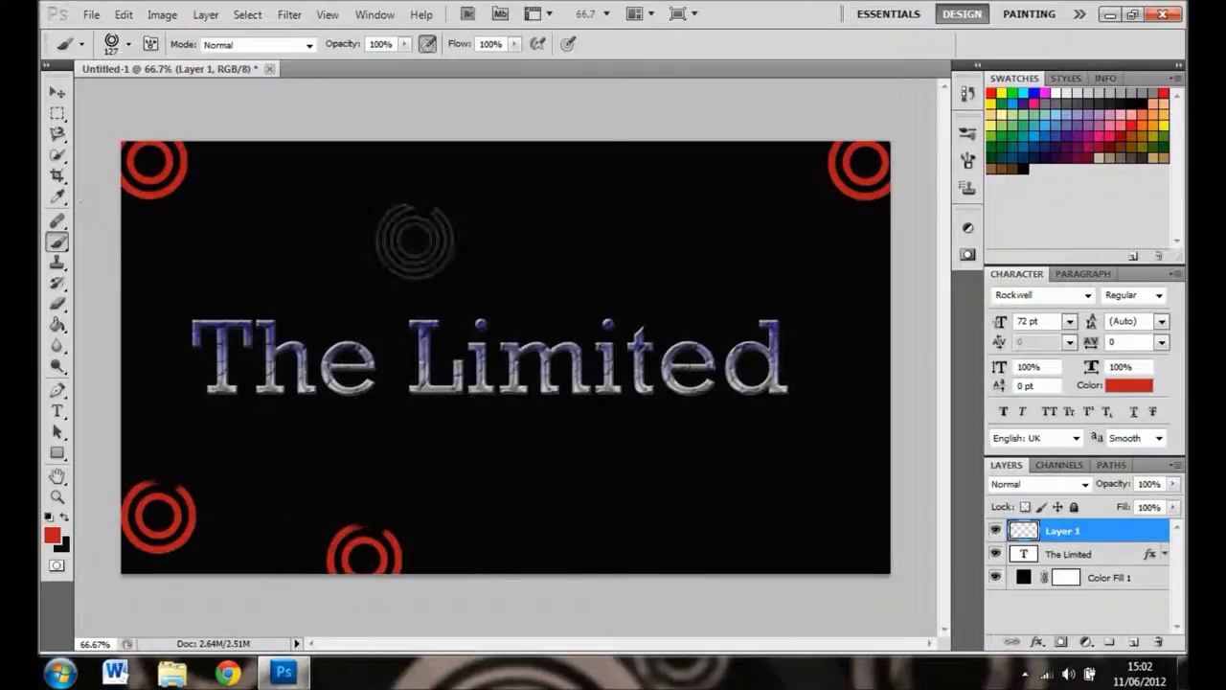
Switch the brush to the 120 px grunge texture preset.
left_click(128, 44)
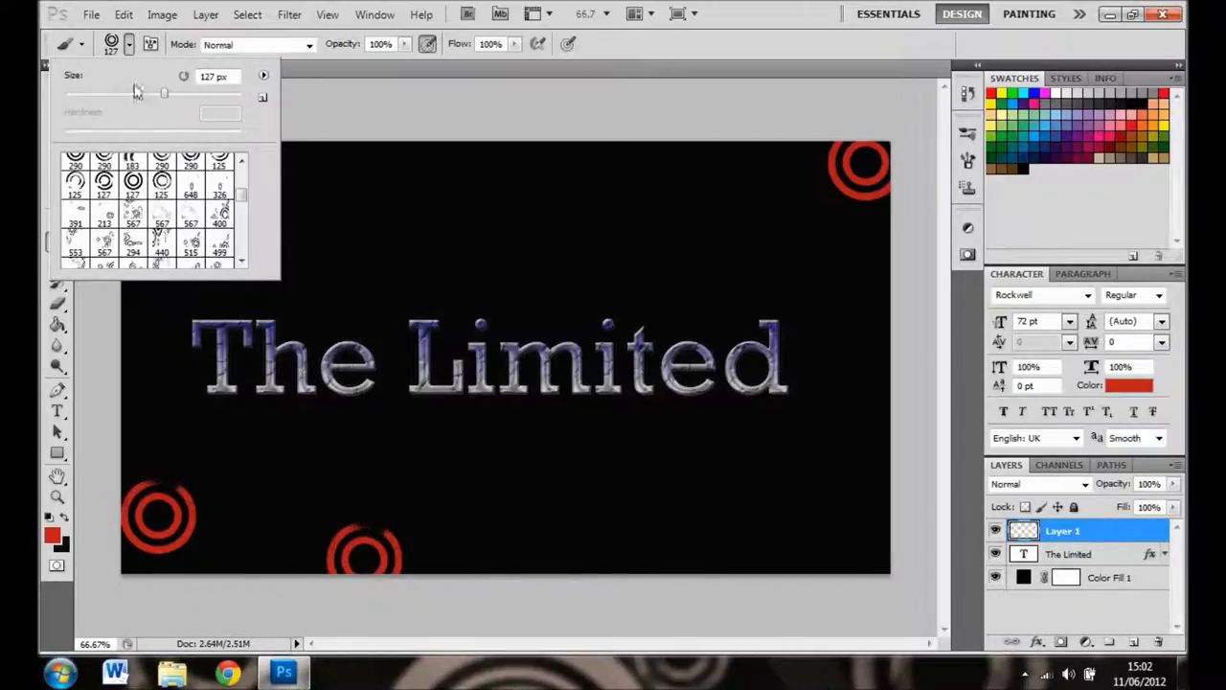
left_click(245, 209)
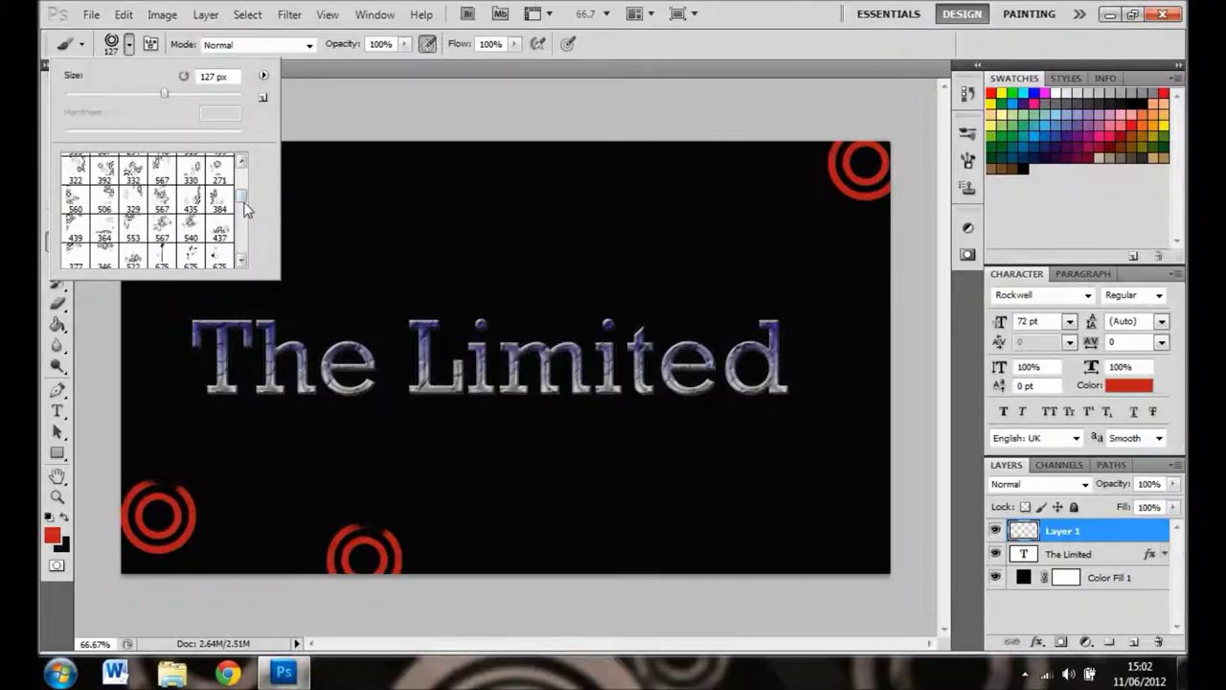
left_click_drag(245, 209, 245, 216)
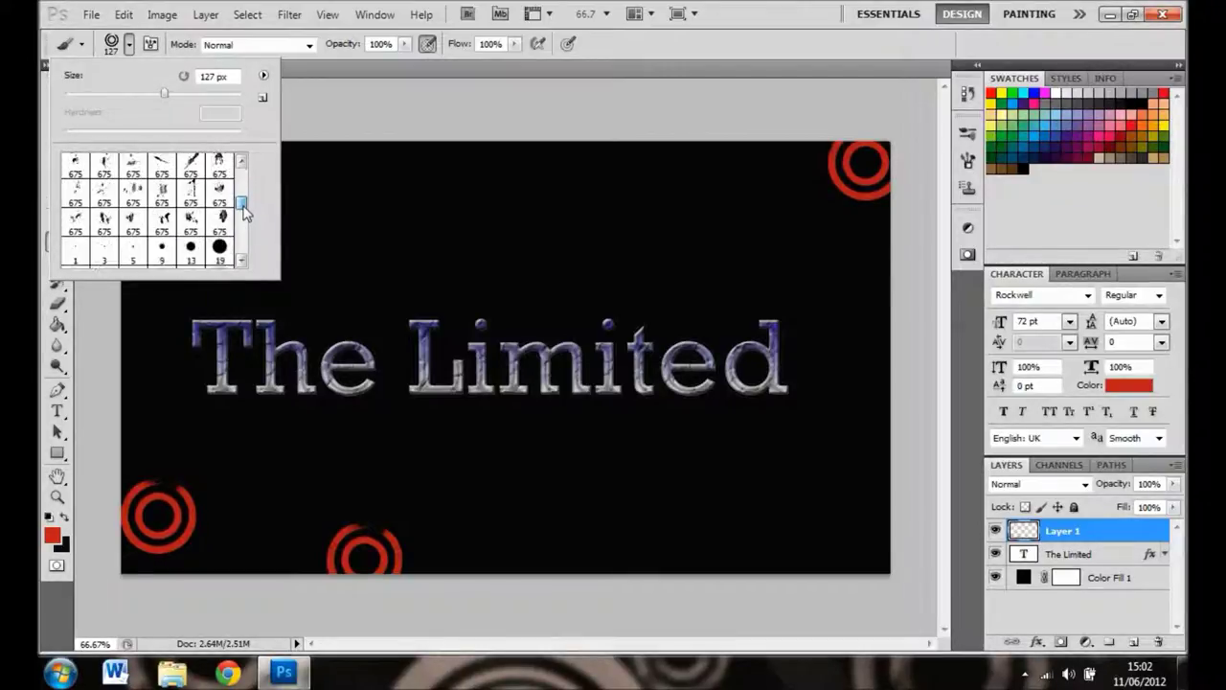
scroll(245, 216, "down", 2)
scroll(245, 216, "down", 2)
scroll(246, 216, "down", 2)
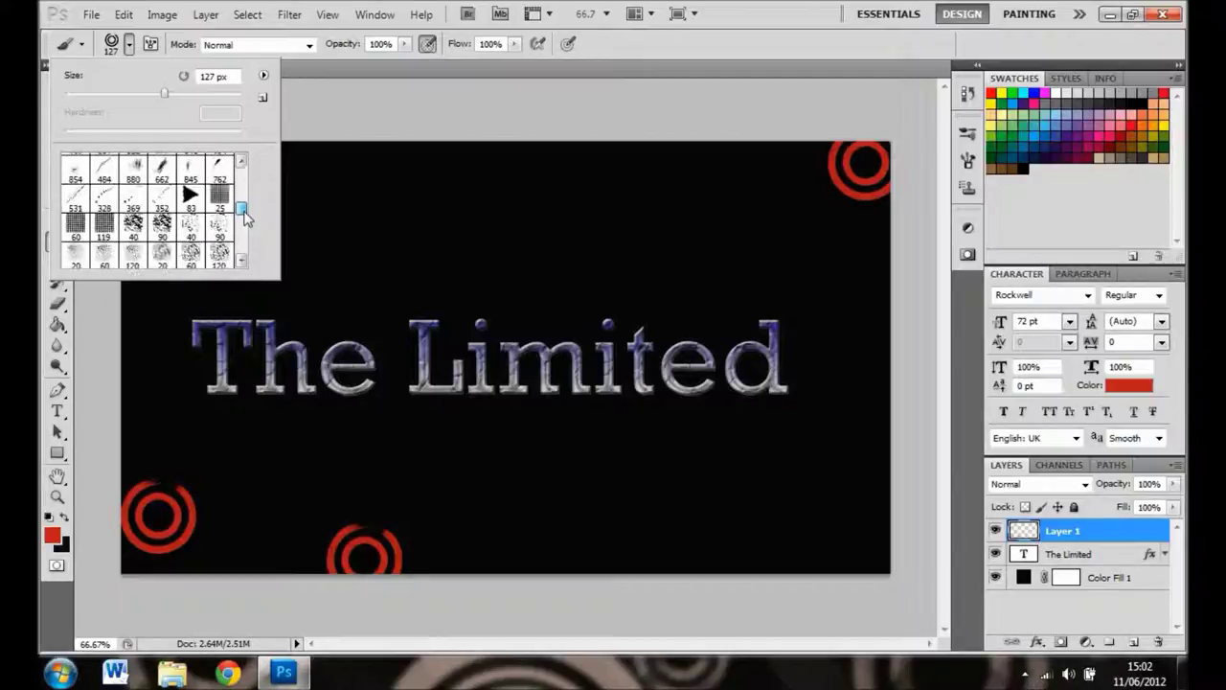
left_click(219, 254)
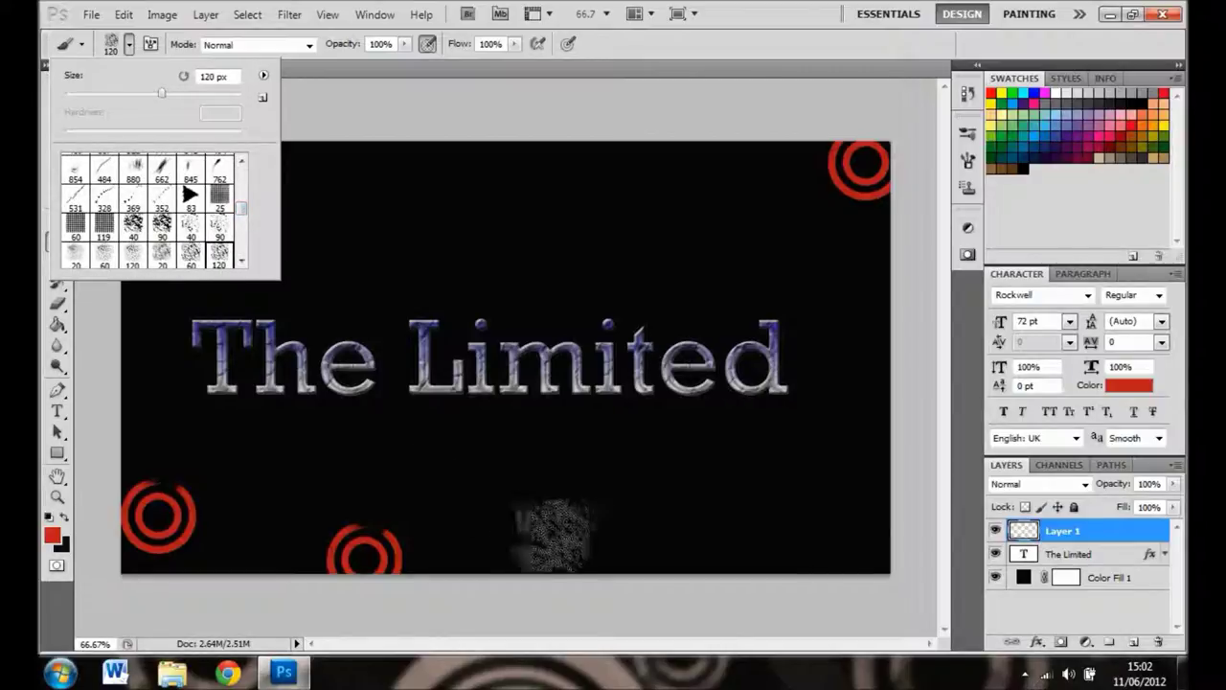
Stamp red grunge marks near the bottom centre, right edge, top, upper left and left edge.
left_click(594, 554)
left_click(873, 431)
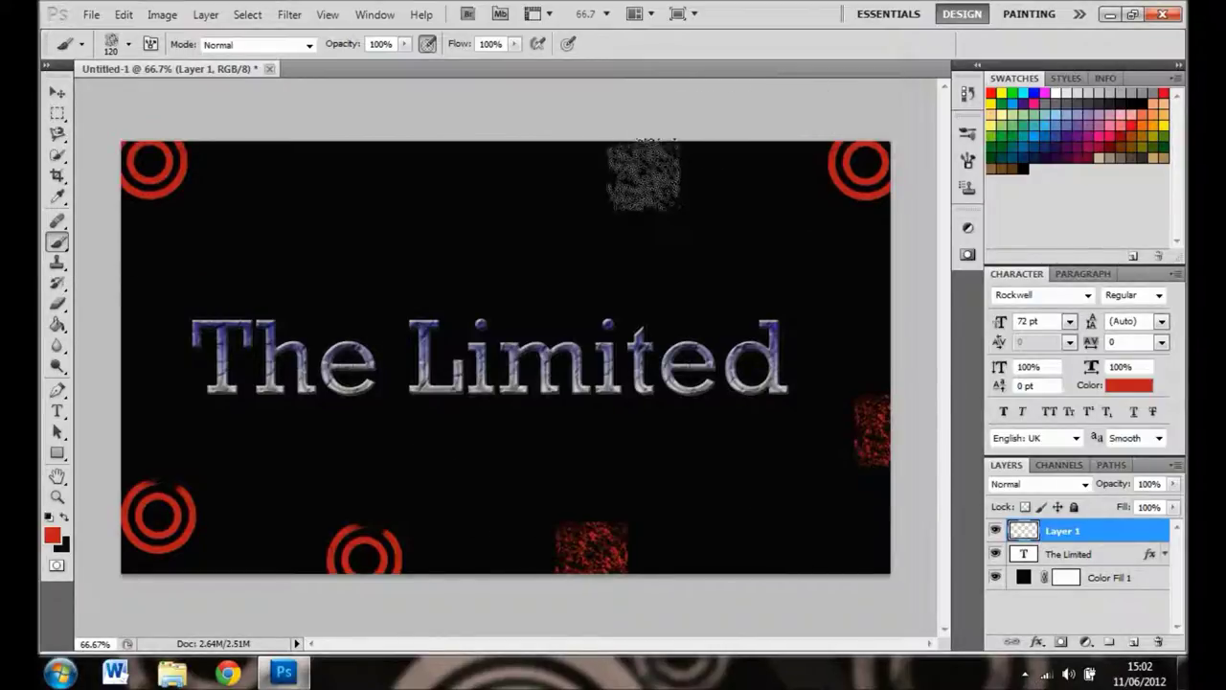
left_click(644, 177)
left_click(277, 214)
left_click(124, 390)
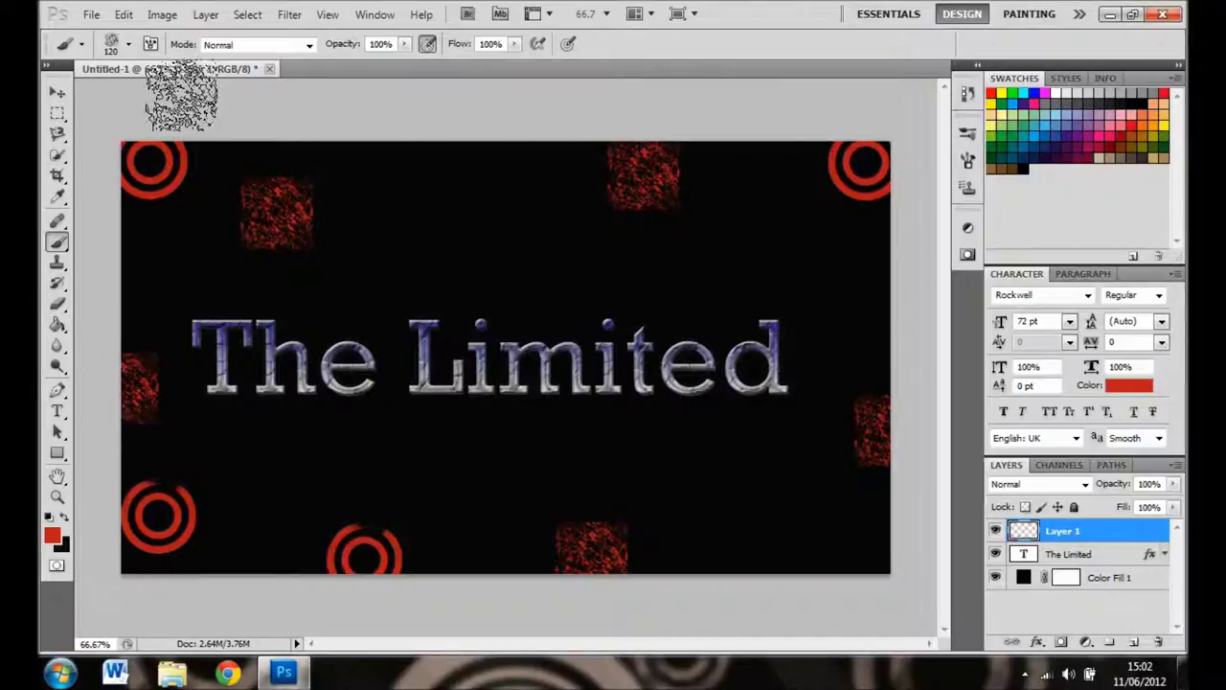
left_click(129, 44)
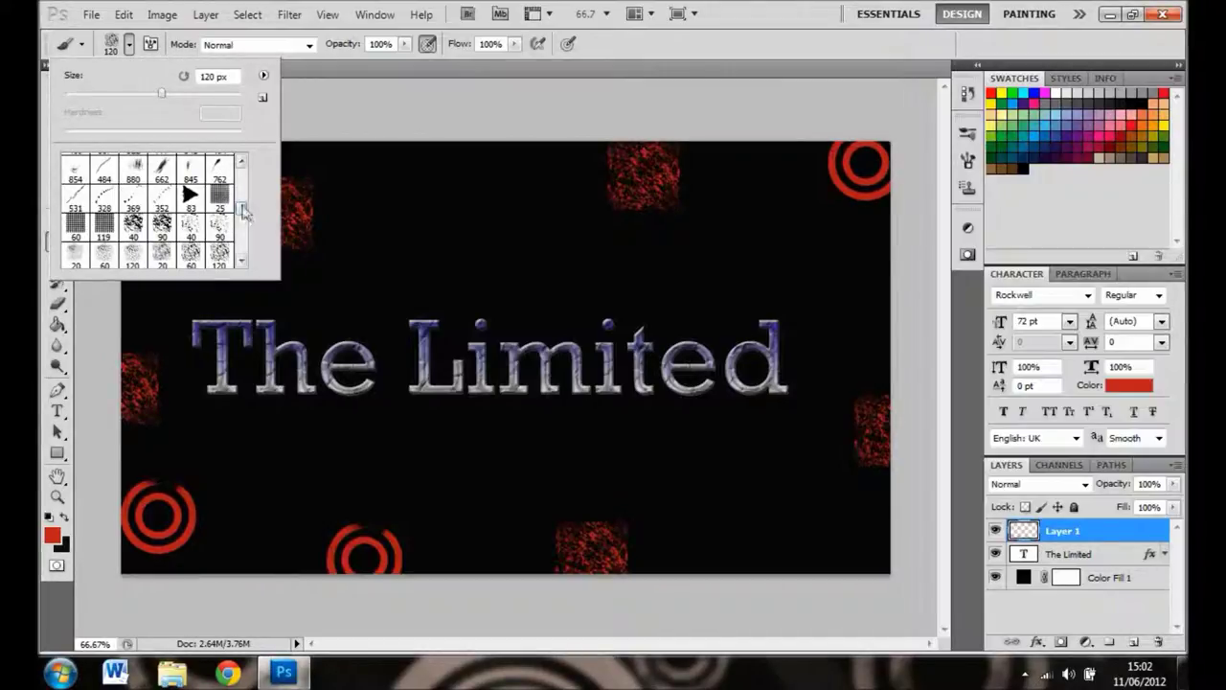
mouse_move(244, 214)
left_mouse_down()
mouse_move(246, 243)
mouse_move(245, 225)
left_mouse_up()
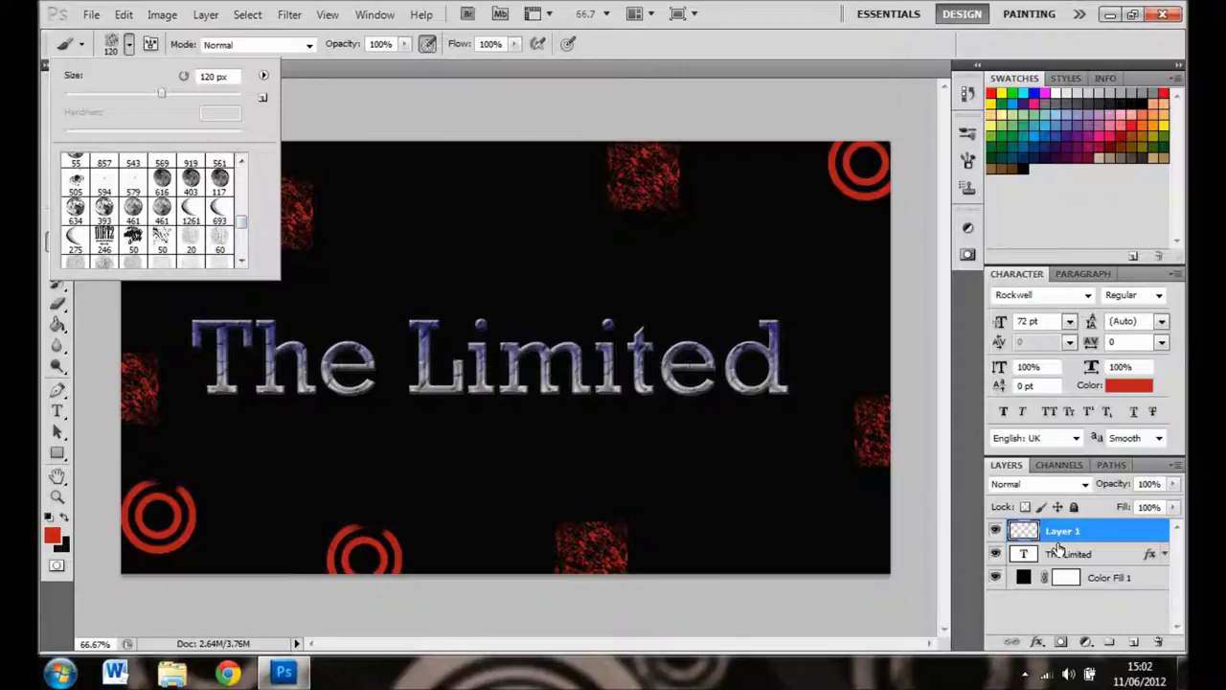
left_click(1059, 540)
Move Layer 1 beneath The Limited text layer and undo the stray grey stamp.
left_click_drag(1058, 540, 1061, 567)
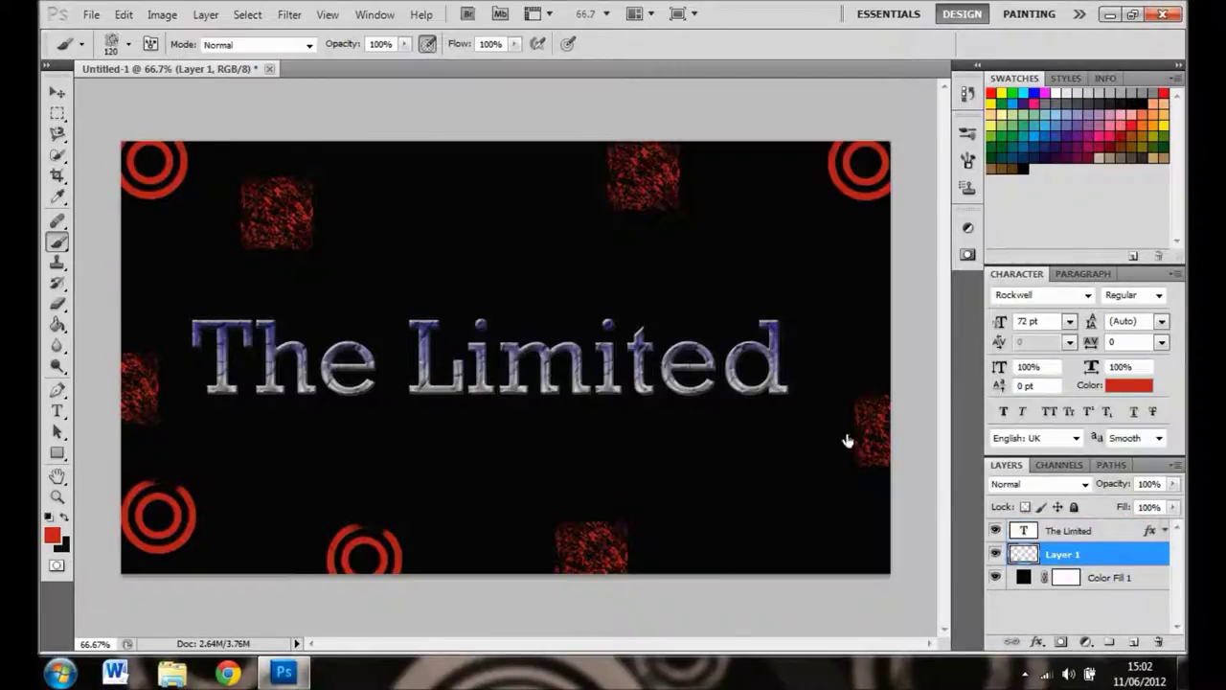
left_click(383, 232)
key("ctrl+z")
Stamp the 1800 px red starburst brush at the canvas centre.
left_click(128, 44)
scroll(246, 222, "down", 3)
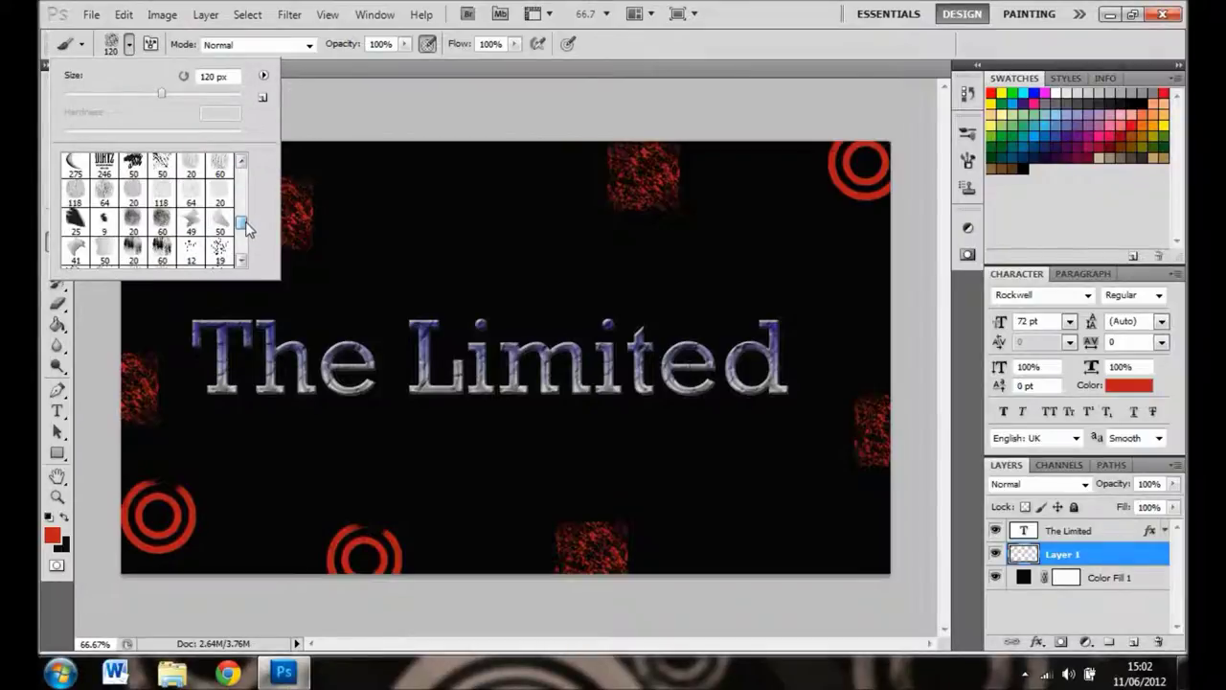
left_click(243, 259)
left_click(243, 259)
left_click(242, 259)
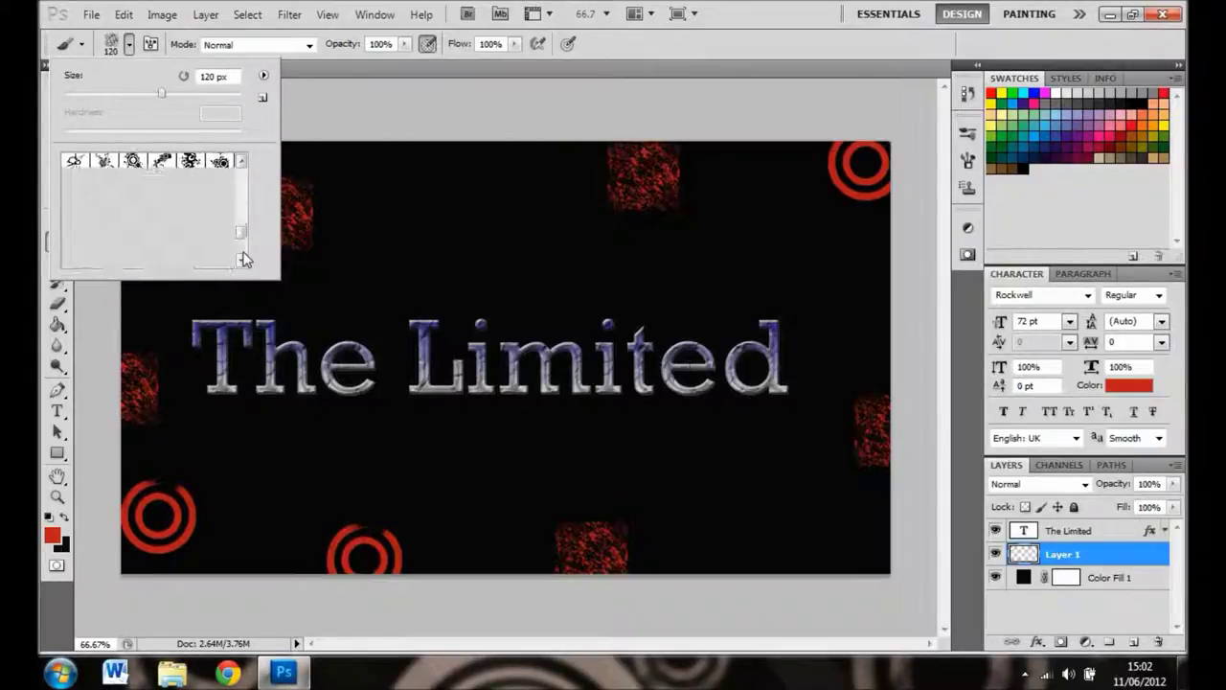
left_click(242, 259)
left_click(221, 175)
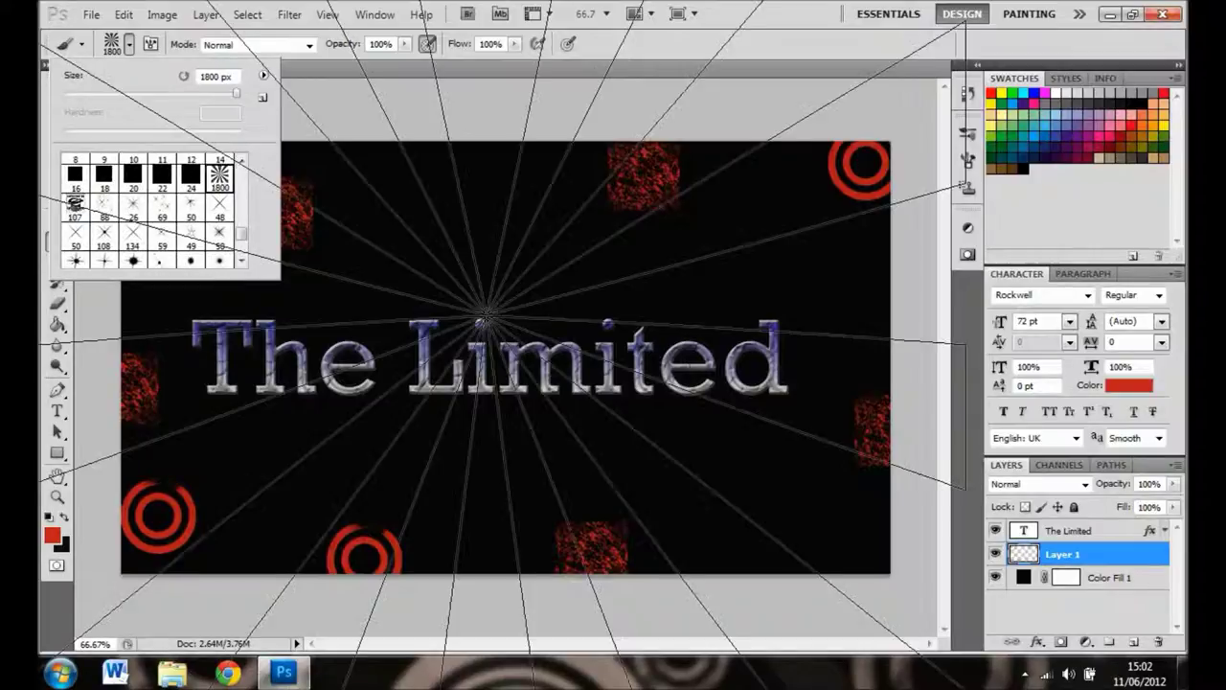
left_click(490, 365)
left_click(489, 366)
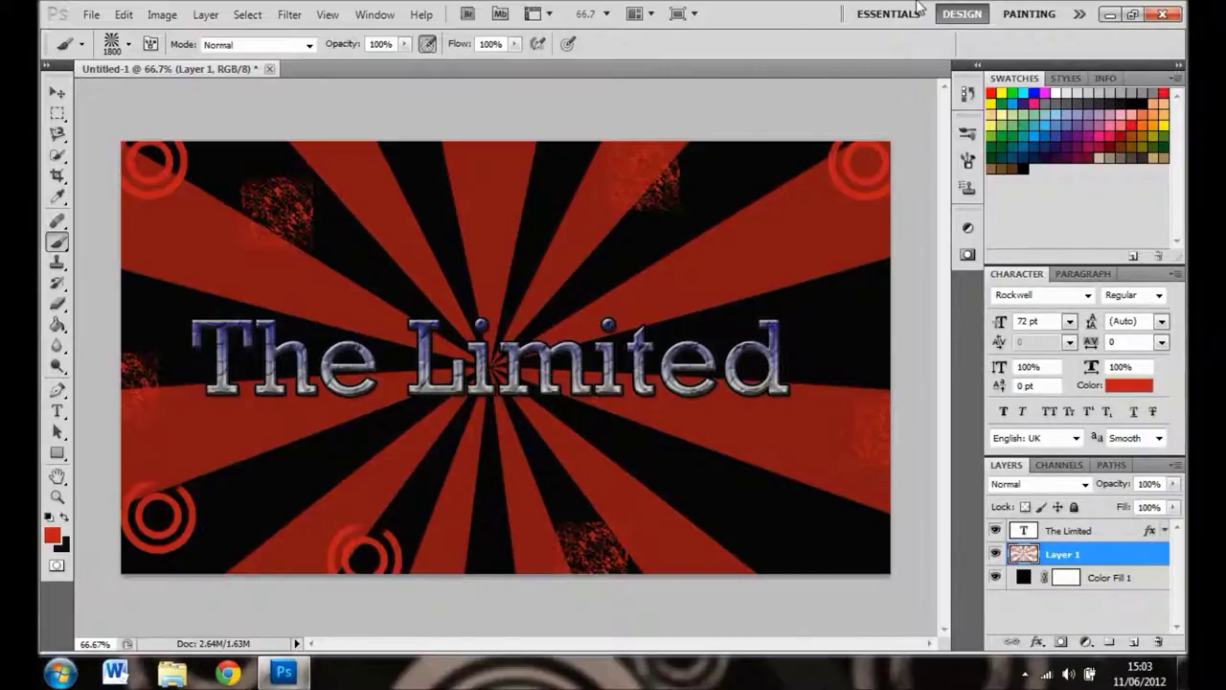
left_click(91, 16)
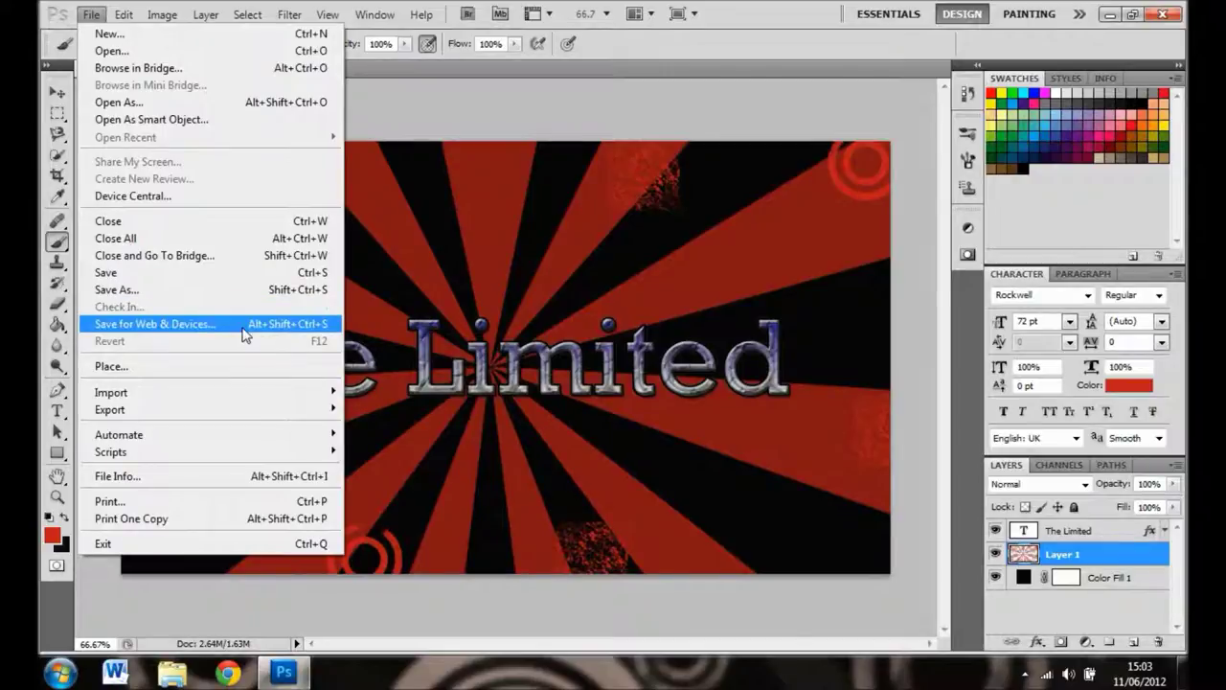
Save for Web as PNG-24, named background 21, into the backgrounds folder.
left_click(244, 333)
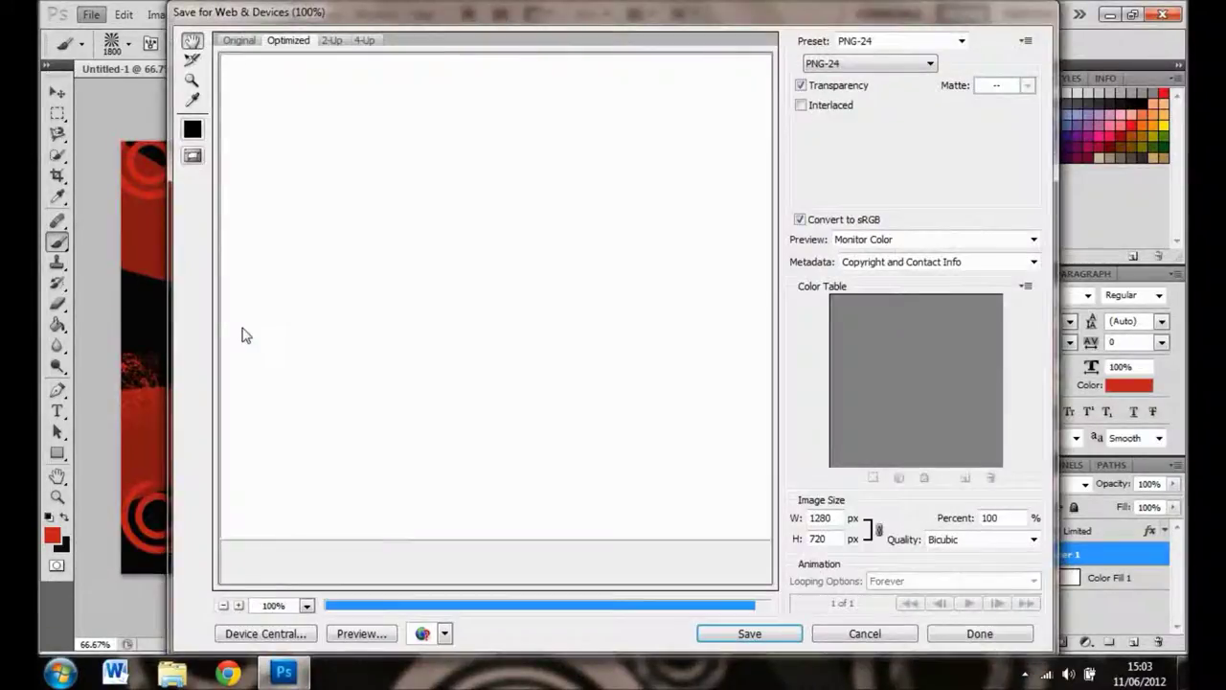
left_click(915, 64)
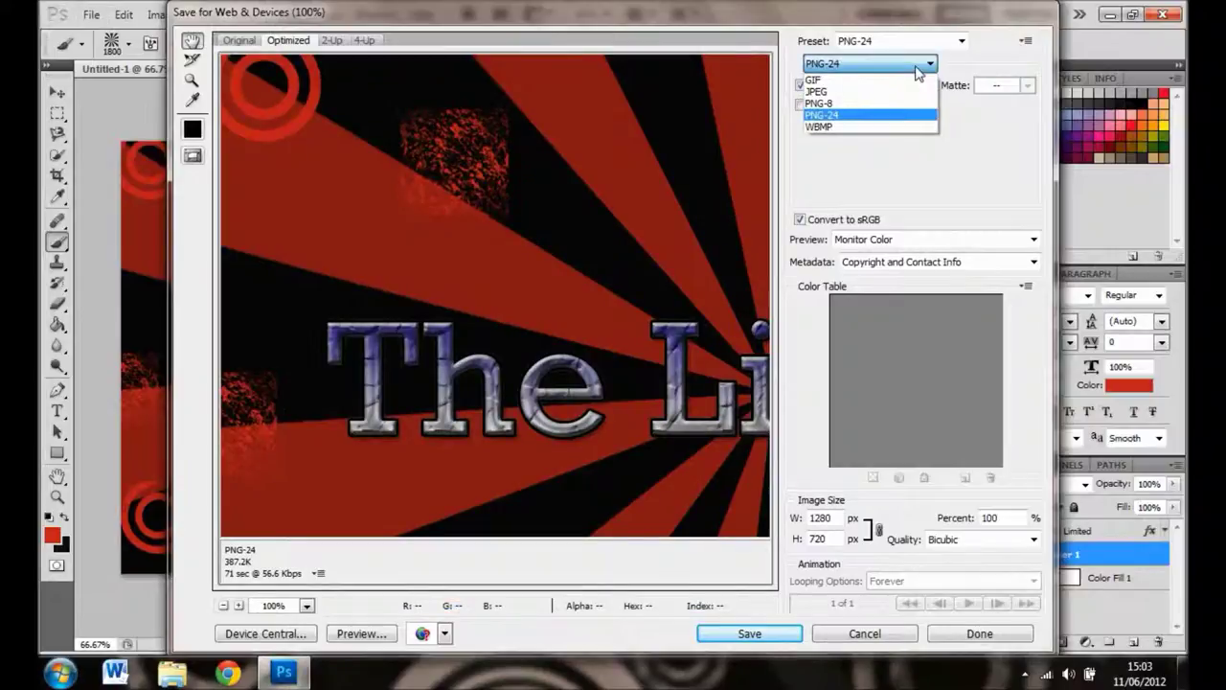
left_click(916, 69)
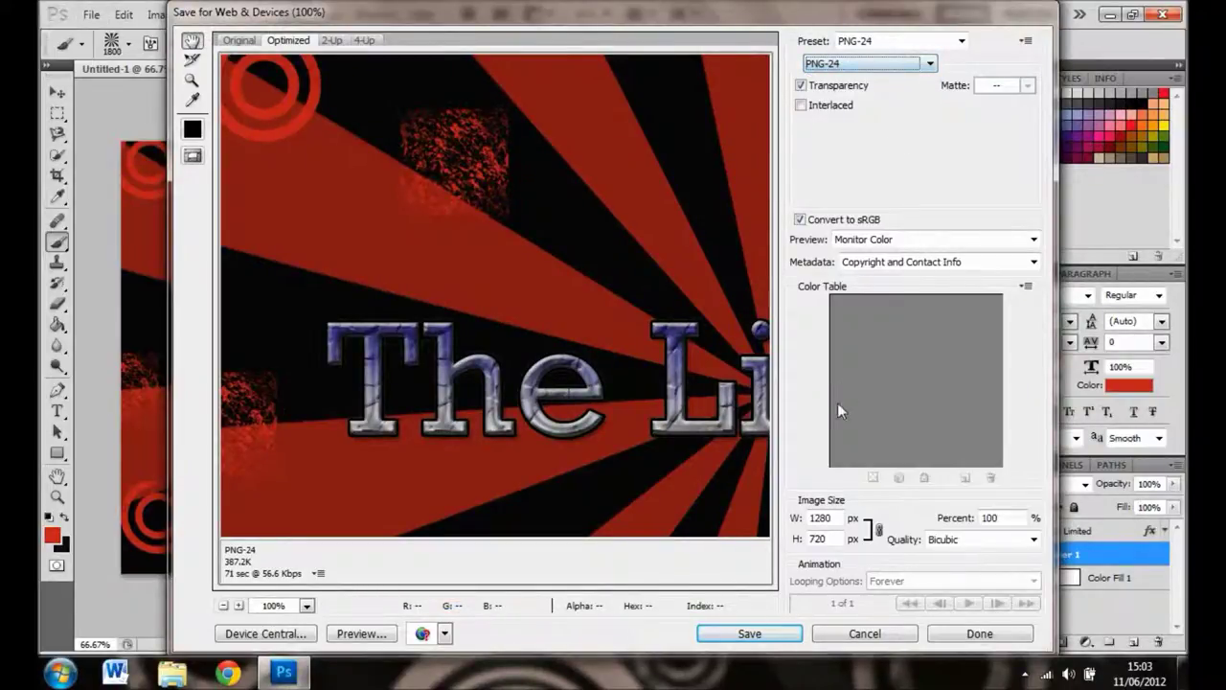
left_click(766, 636)
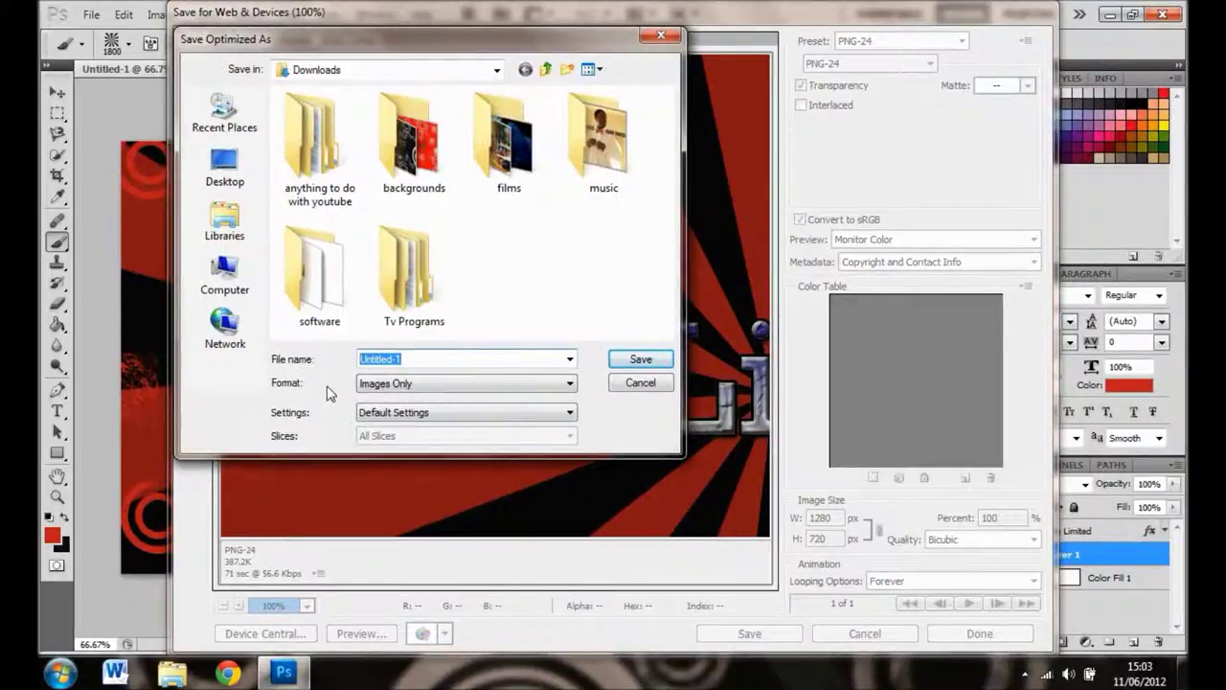
type("background 21")
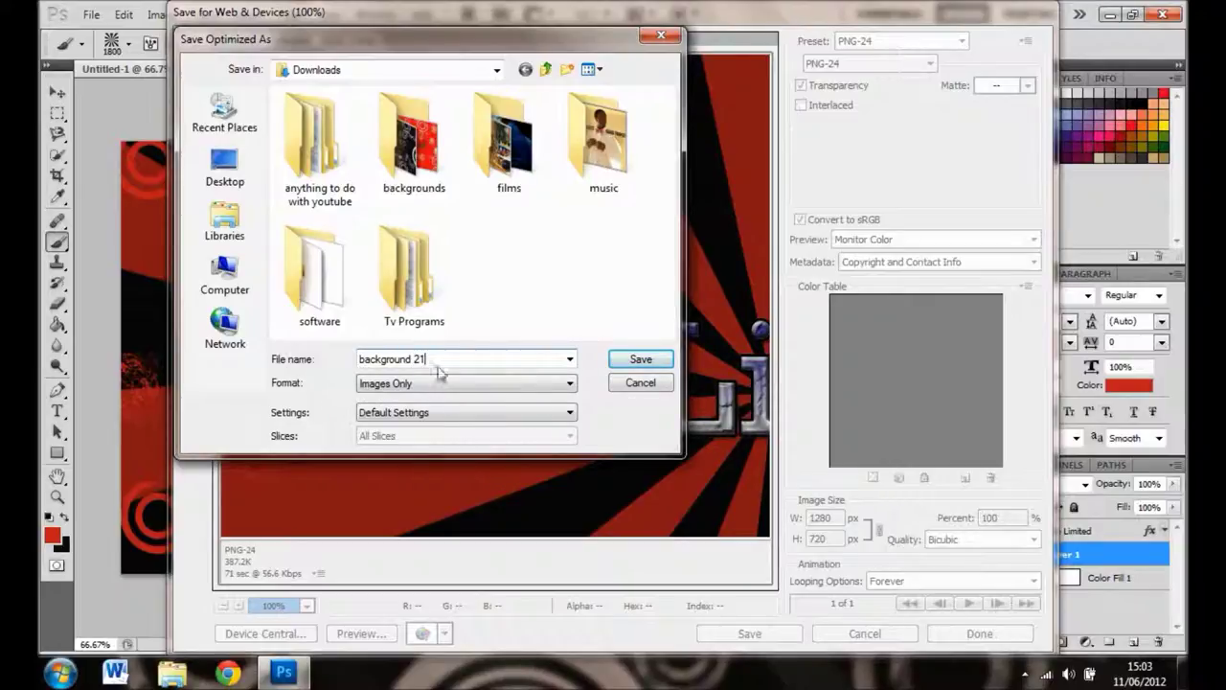
double_click(433, 165)
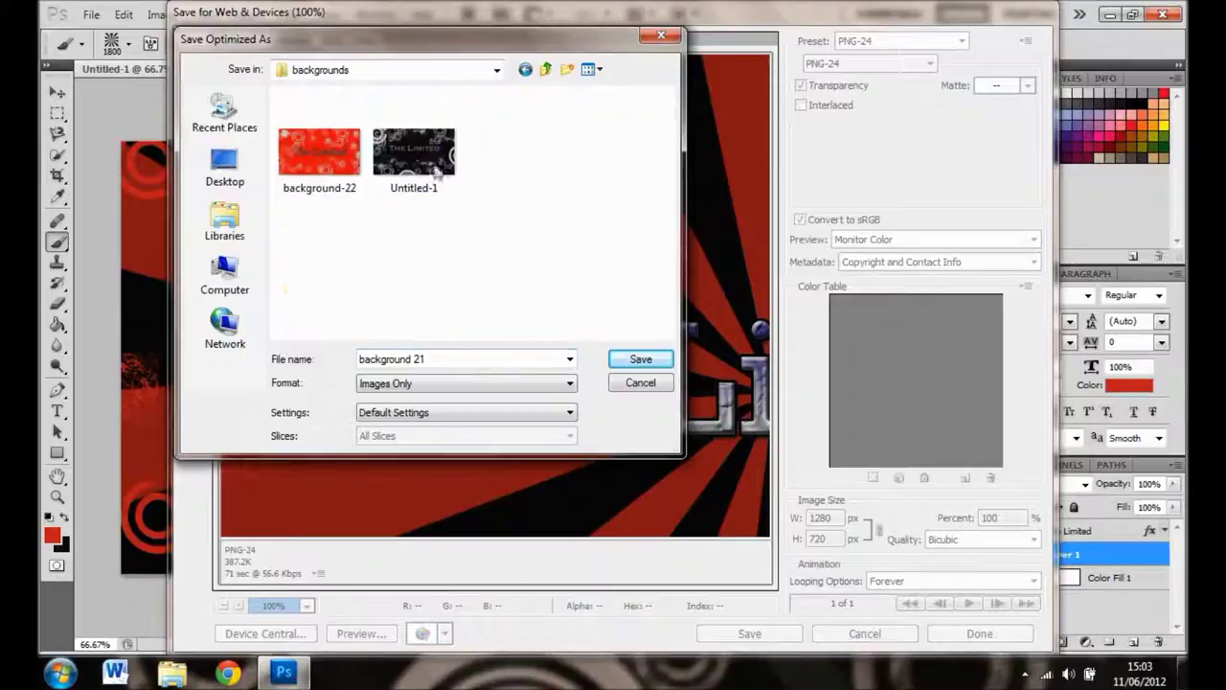
left_click(640, 361)
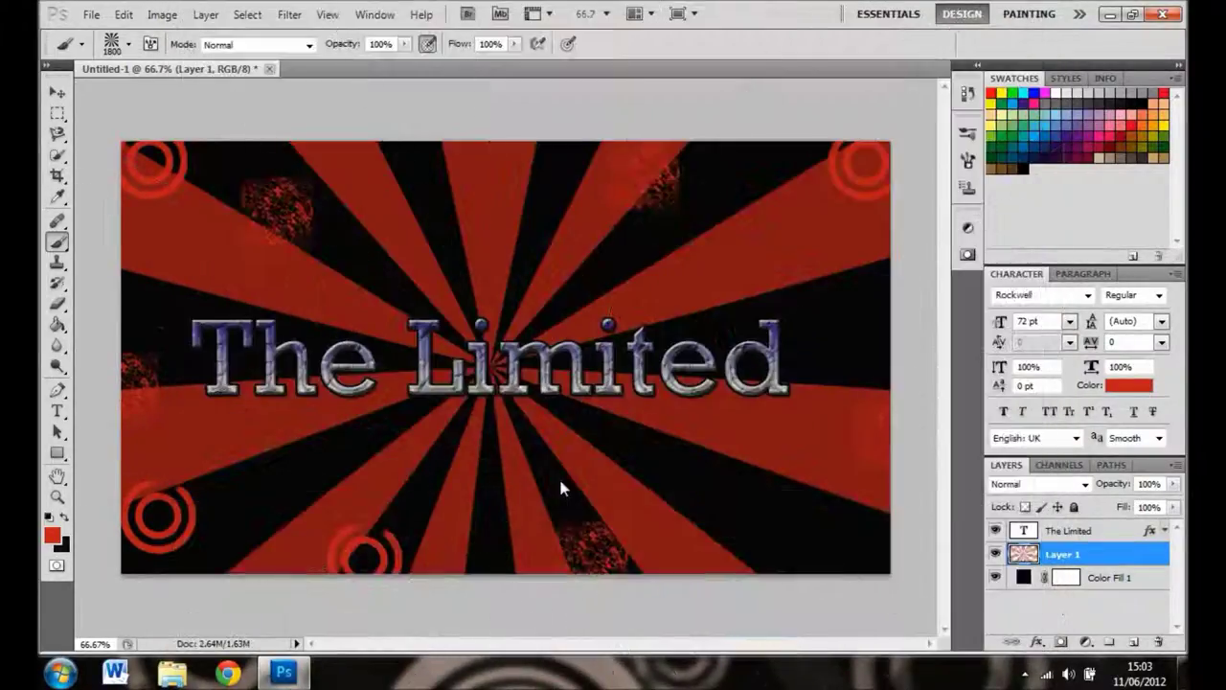
Quit Photoshop without saving and open Downloads > backgrounds in Explorer.
left_click(1162, 13)
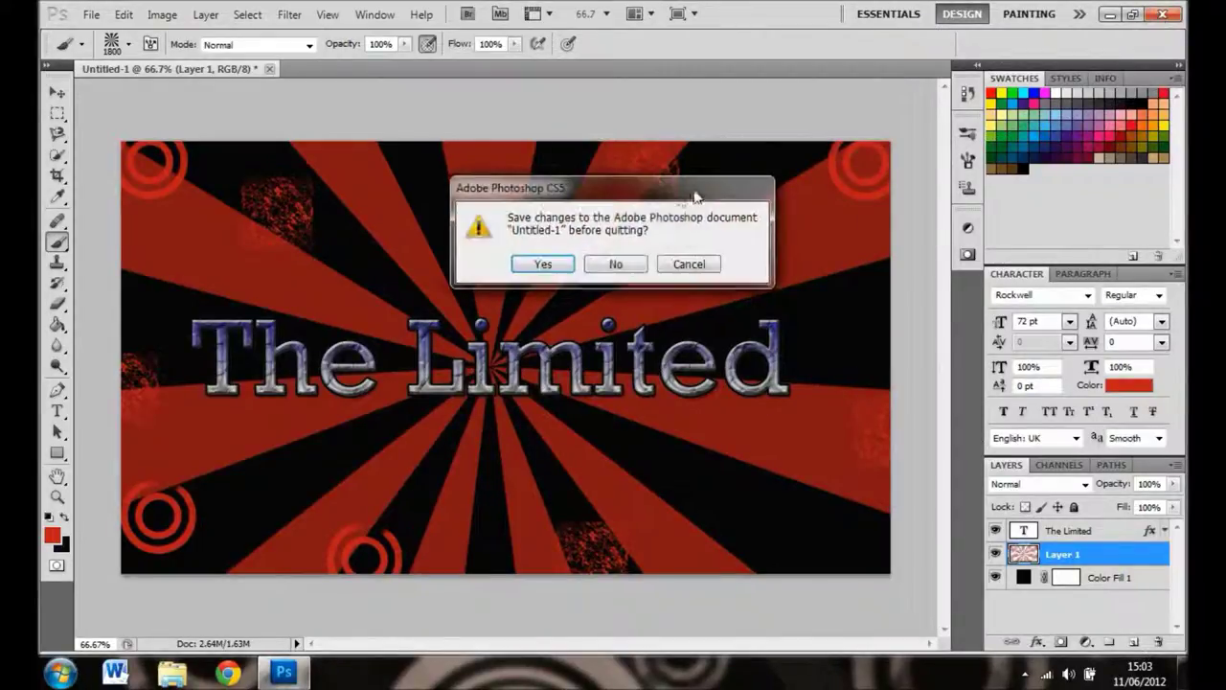
left_click(627, 264)
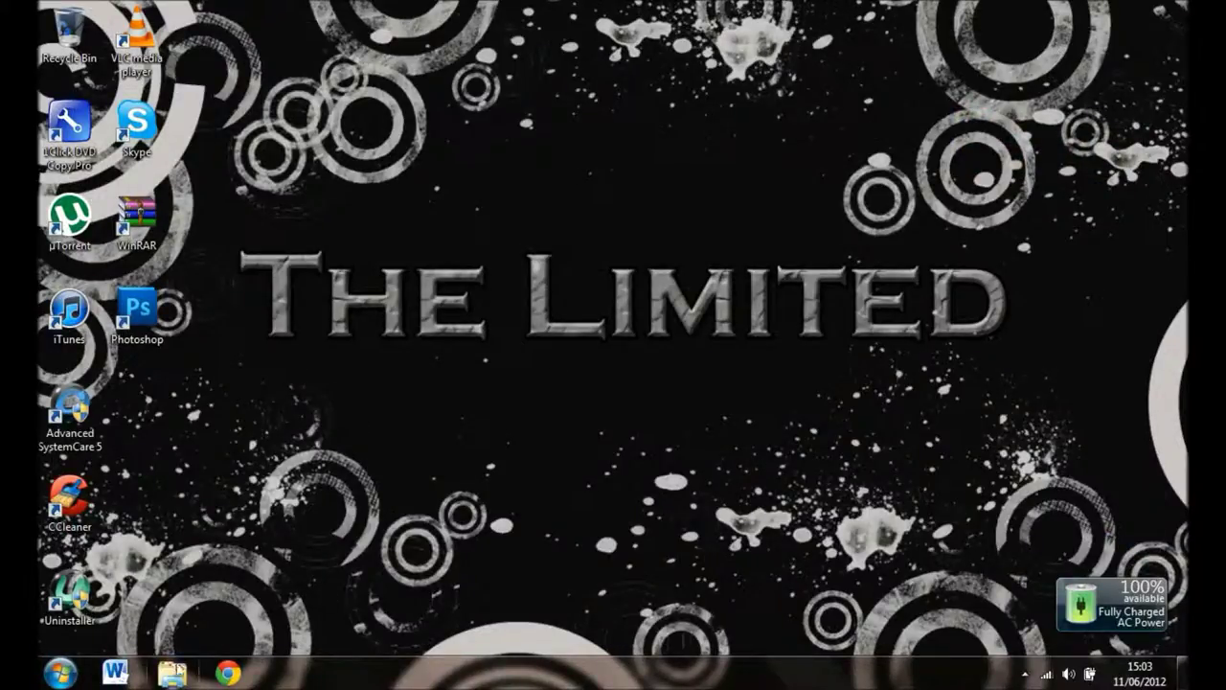
left_click(172, 672)
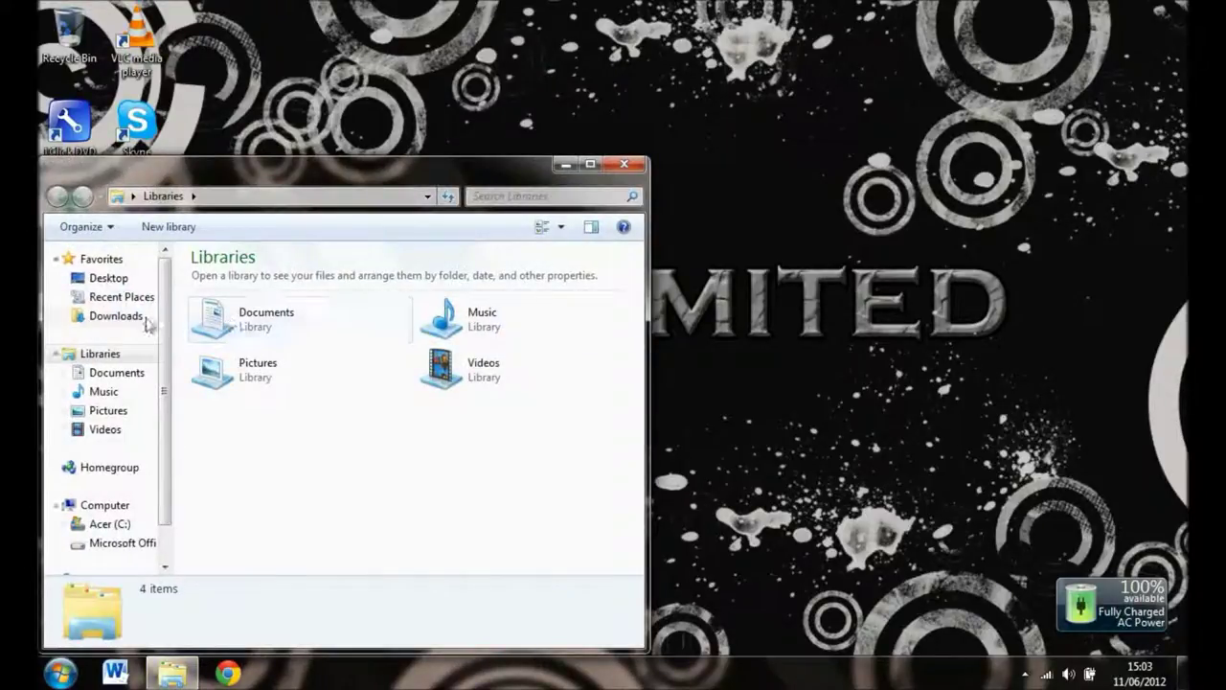
left_click(144, 316)
double_click(351, 287)
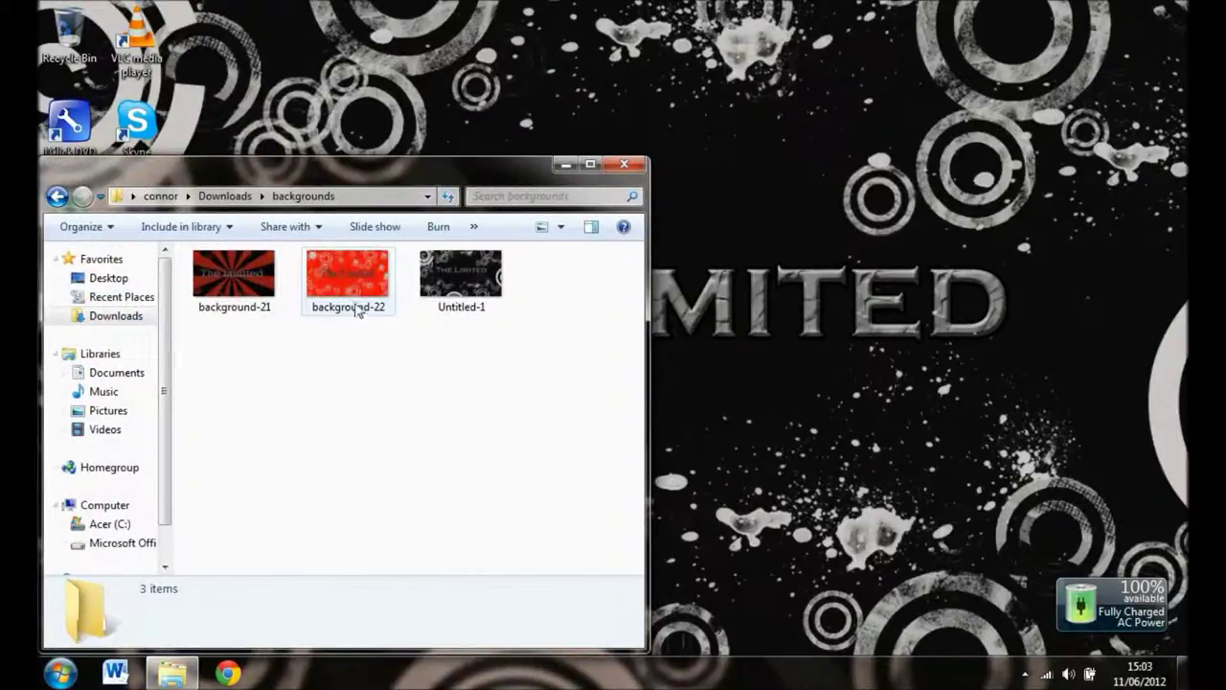
Set background-21 as the desktop background and close Explorer.
right_click(249, 280)
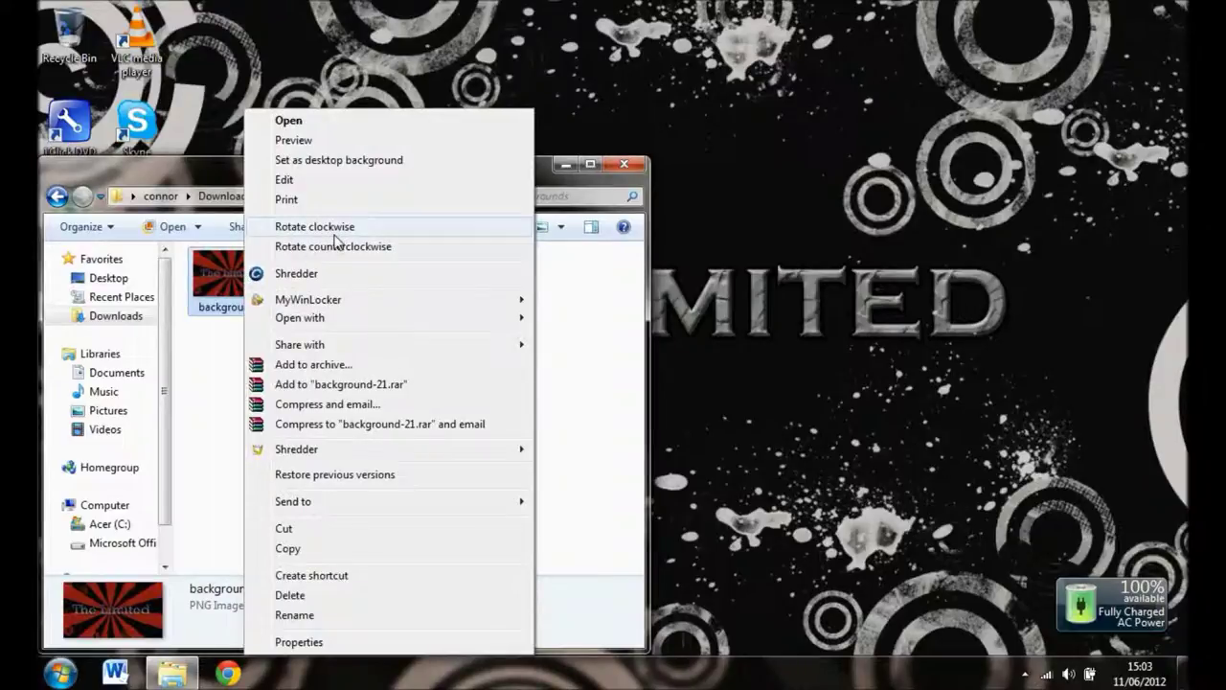
left_click(368, 163)
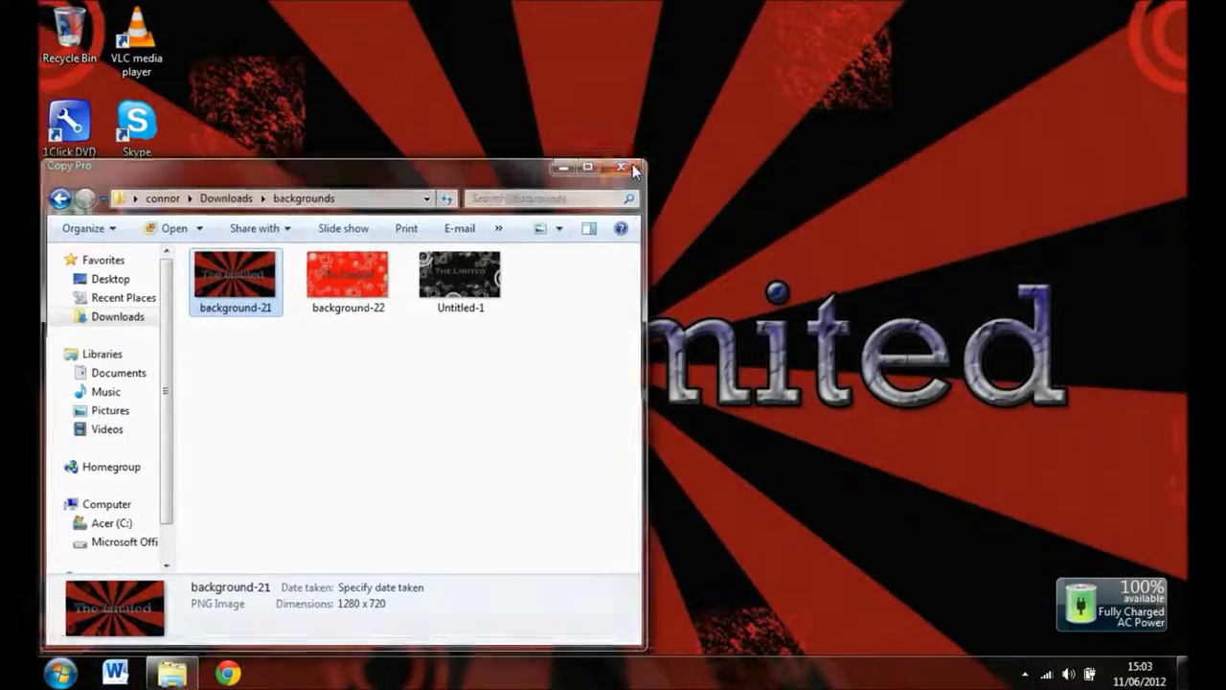
left_click(623, 169)
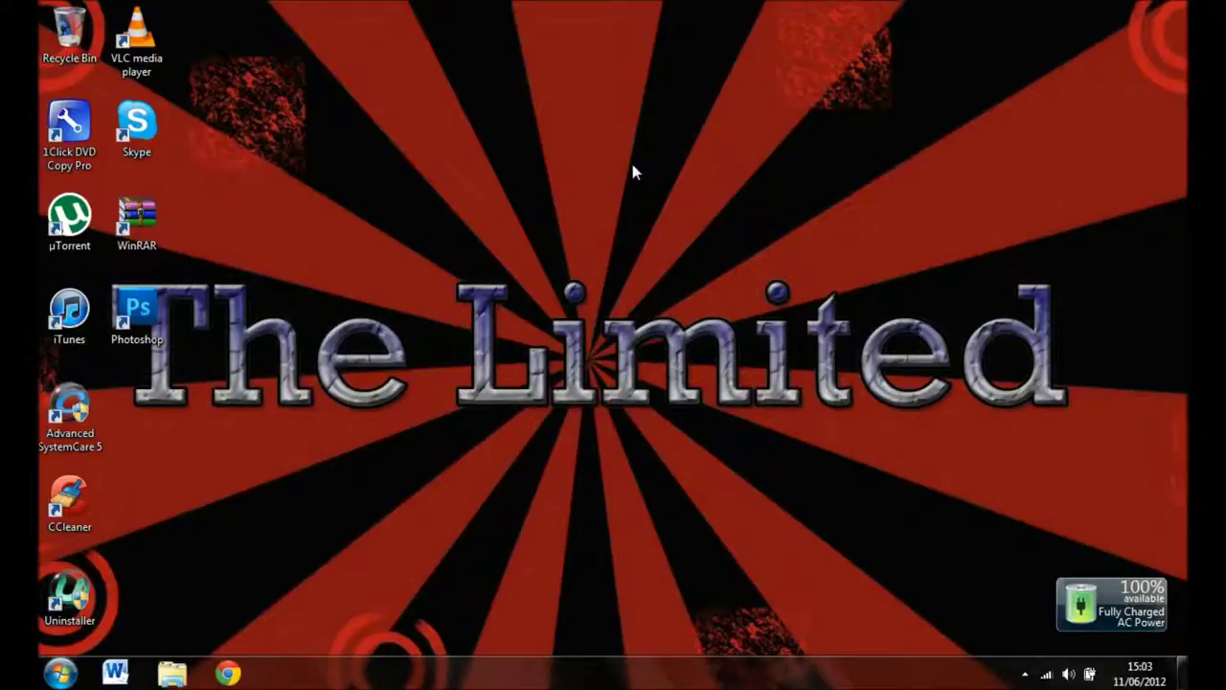